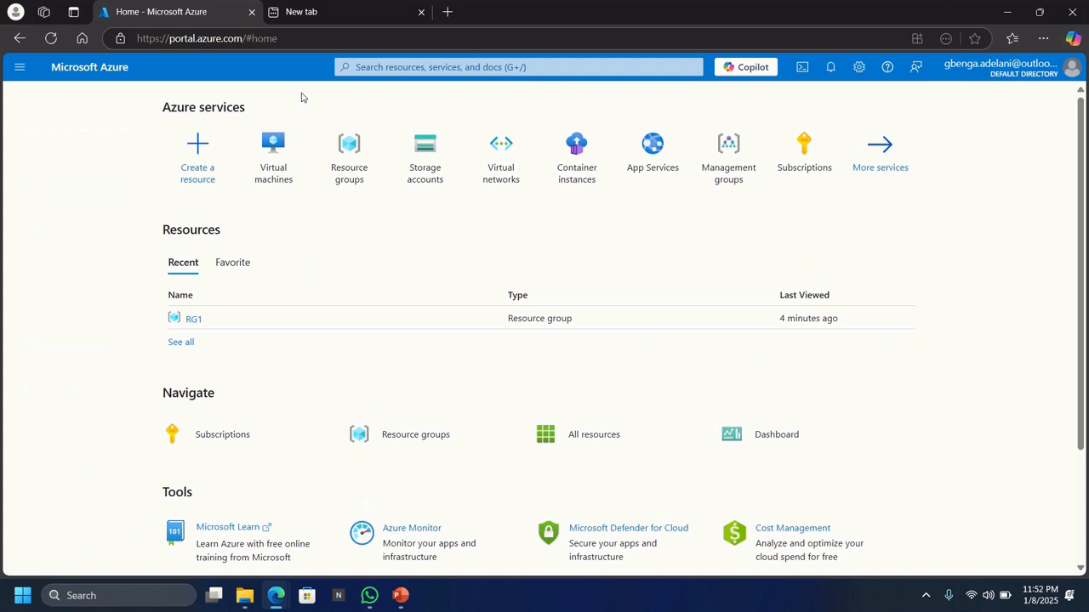
- Search the portal for "virtua" and open the Virtual machines service
left_click(367, 68)
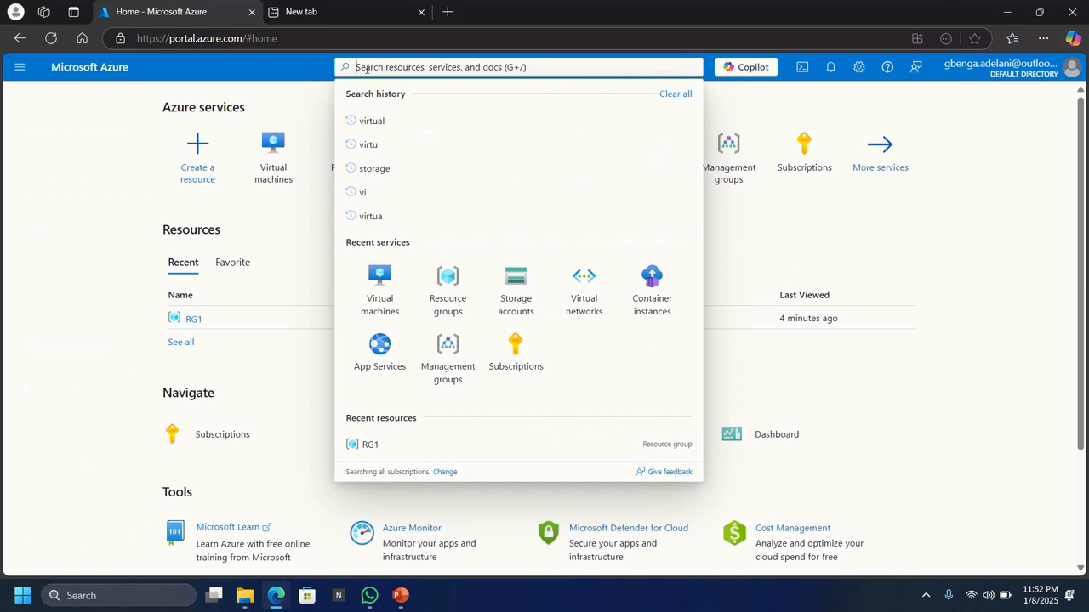
type("virt")
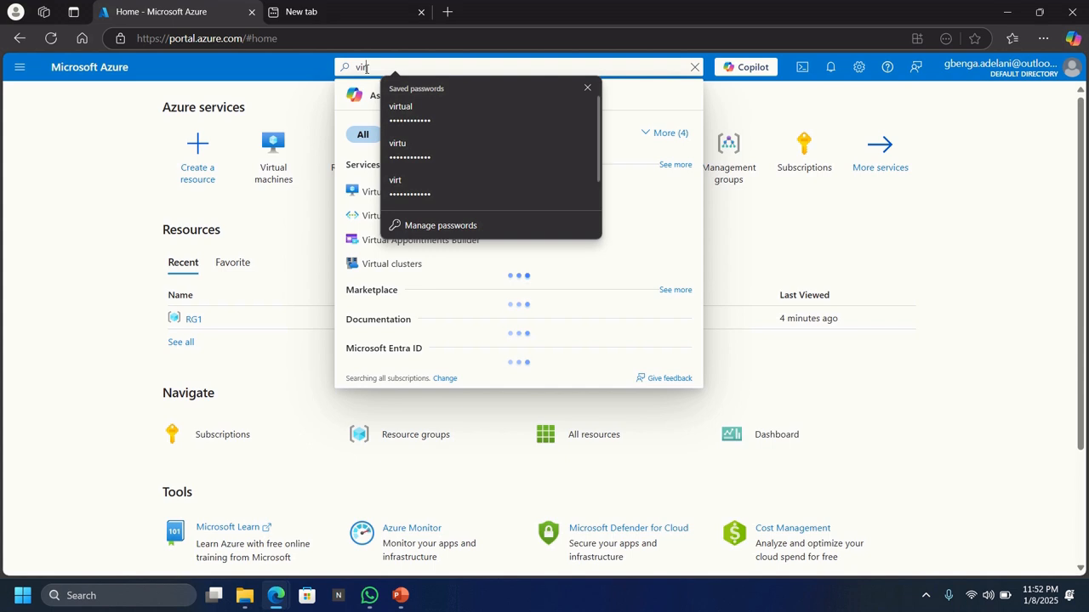
type("ua")
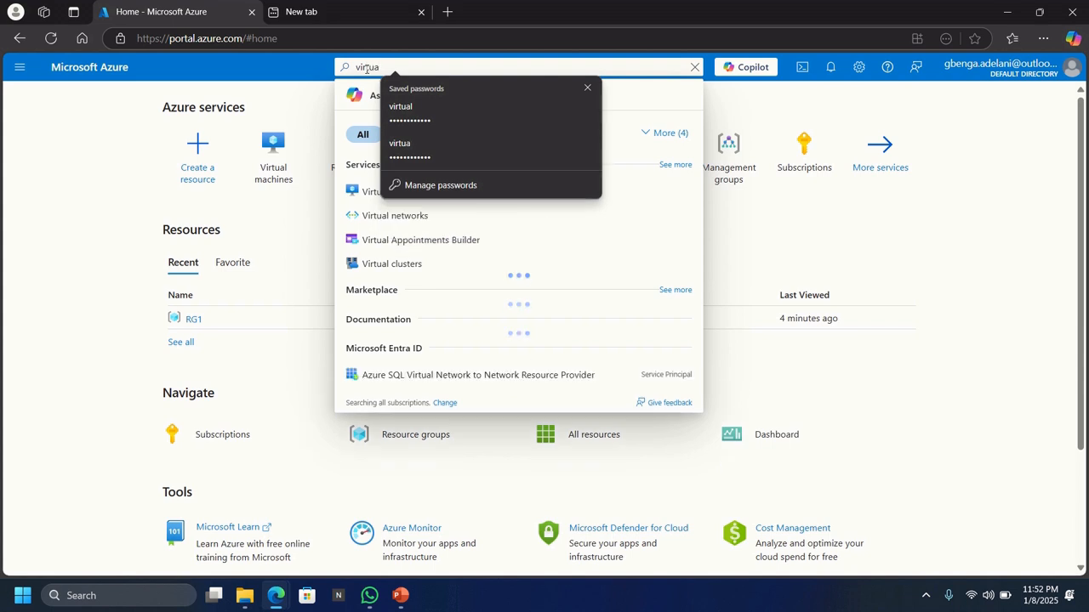
left_click(587, 88)
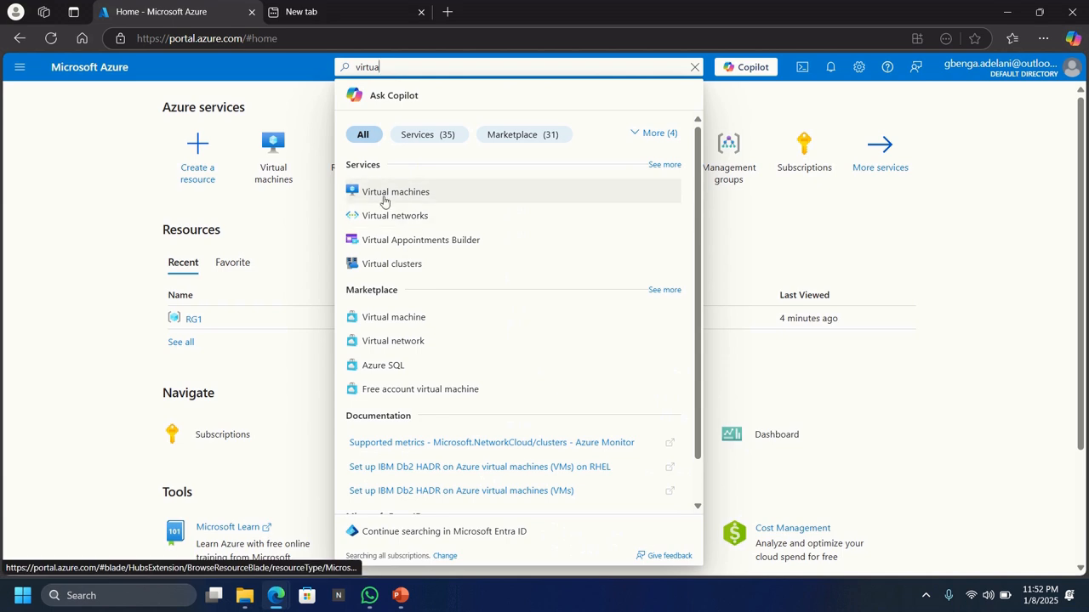
left_click(382, 196)
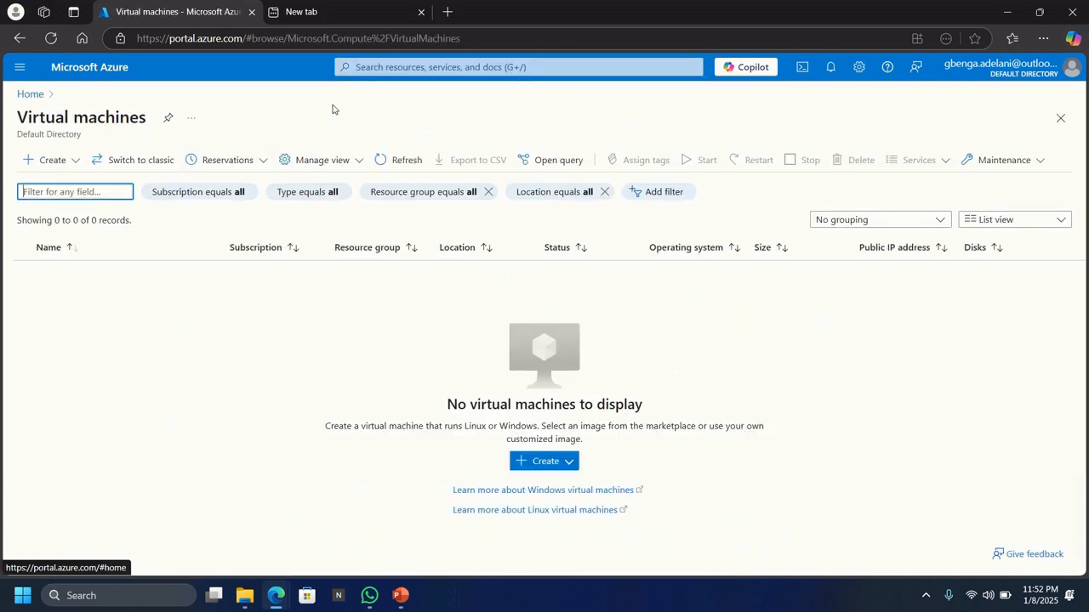
- Locate the Virtual machines entry among the portal's favorite services
left_click(19, 67)
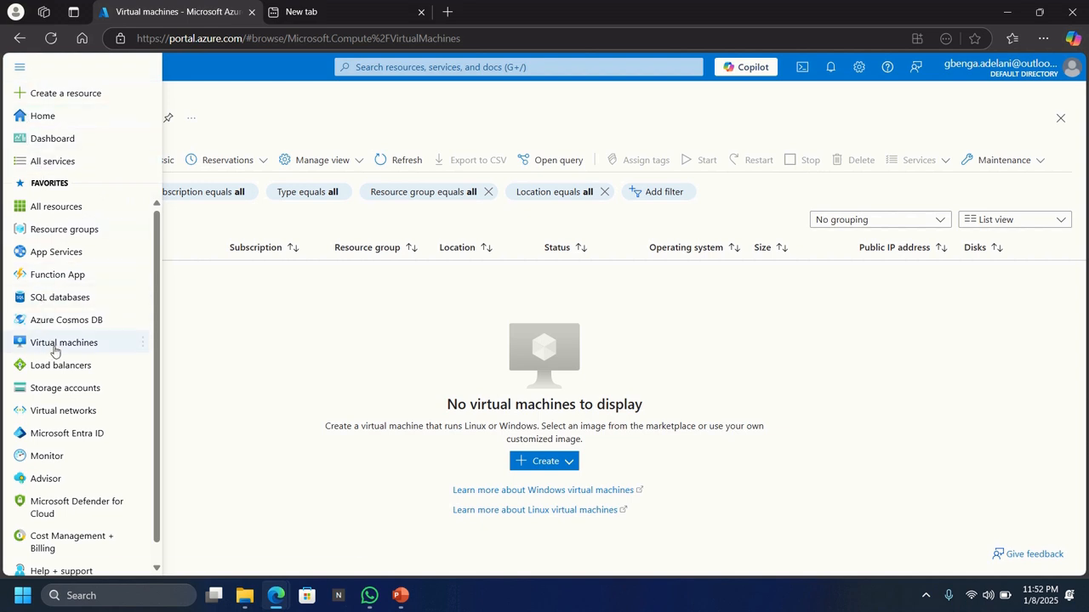
mouse_move(60, 347)
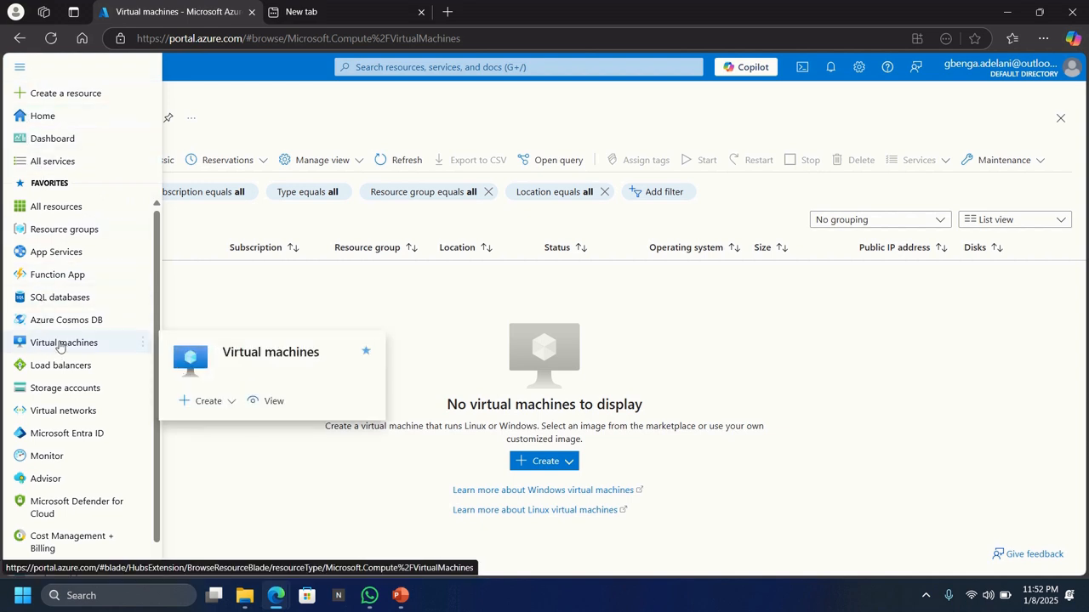
left_click(282, 101)
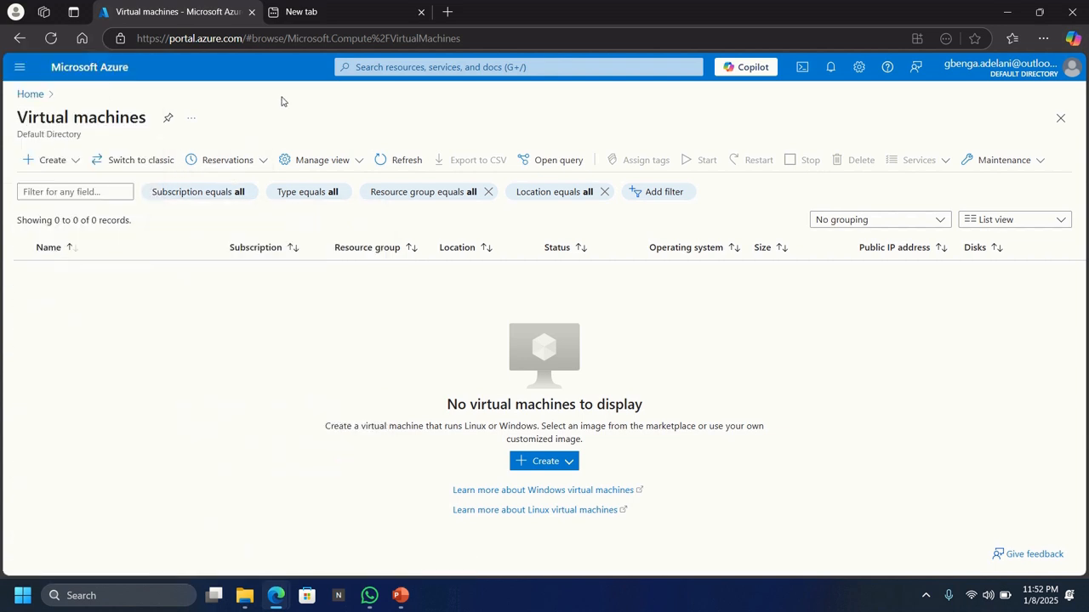
- Start creating an Azure virtual machine under the Pay-As-You-Go subscription and place it in resource group RG1
left_click(62, 164)
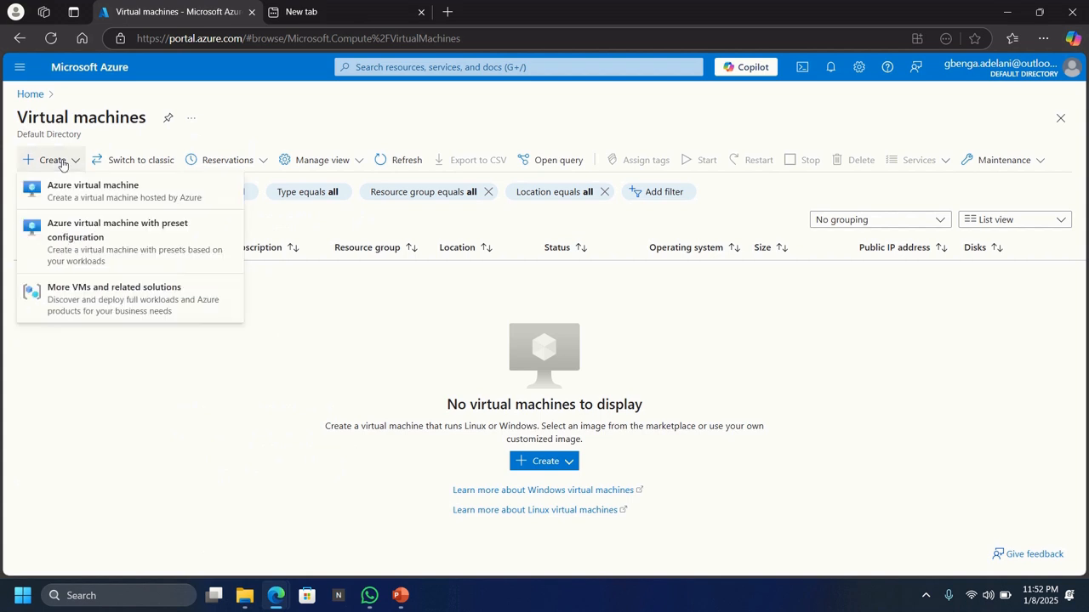
left_click(69, 196)
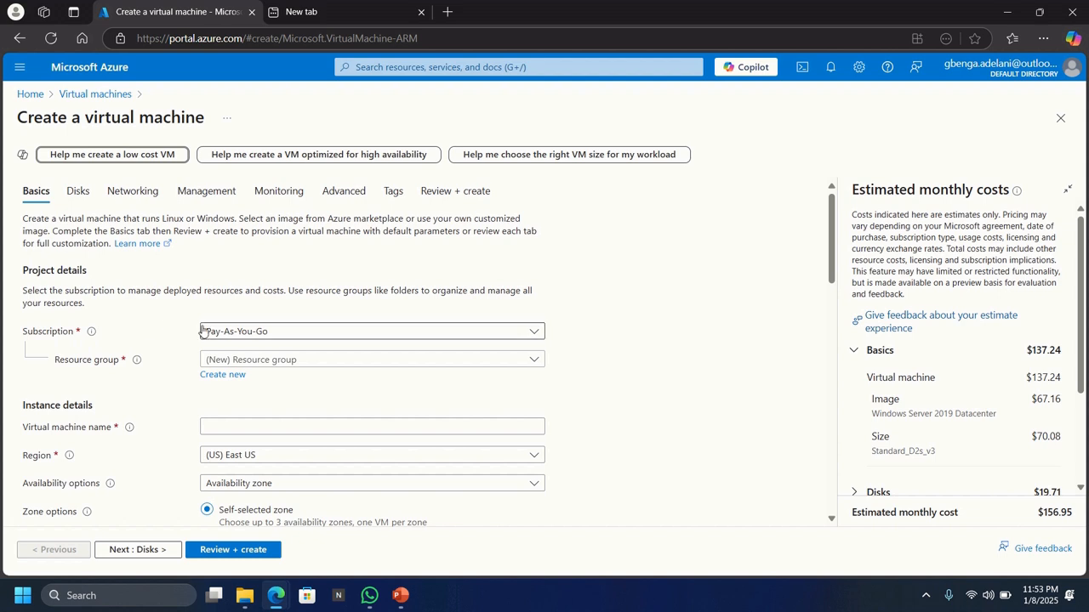
left_click(230, 333)
left_click(230, 333)
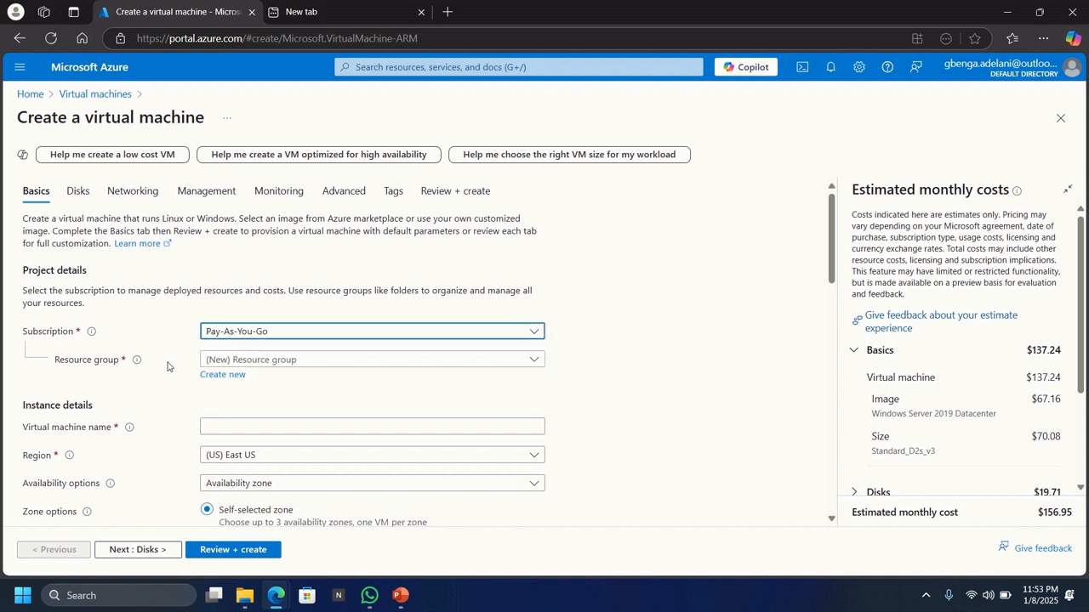
left_click(230, 360)
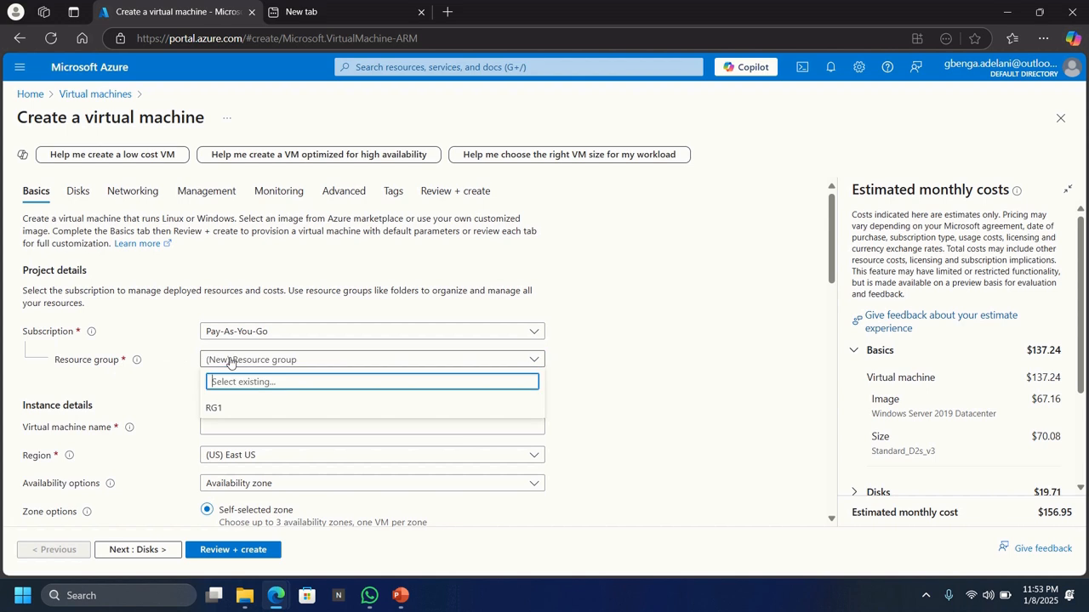
left_click(217, 408)
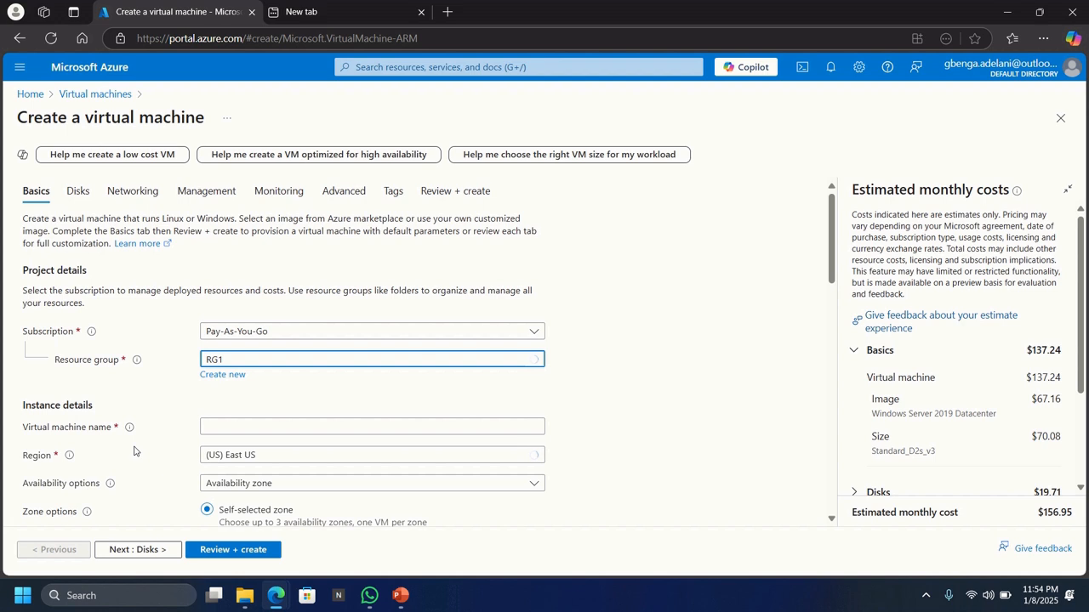
- Name the virtual machine myVM and set its availability option to No infrastructure redundancy required
scroll(148, 430, "down", 2)
left_click(218, 287)
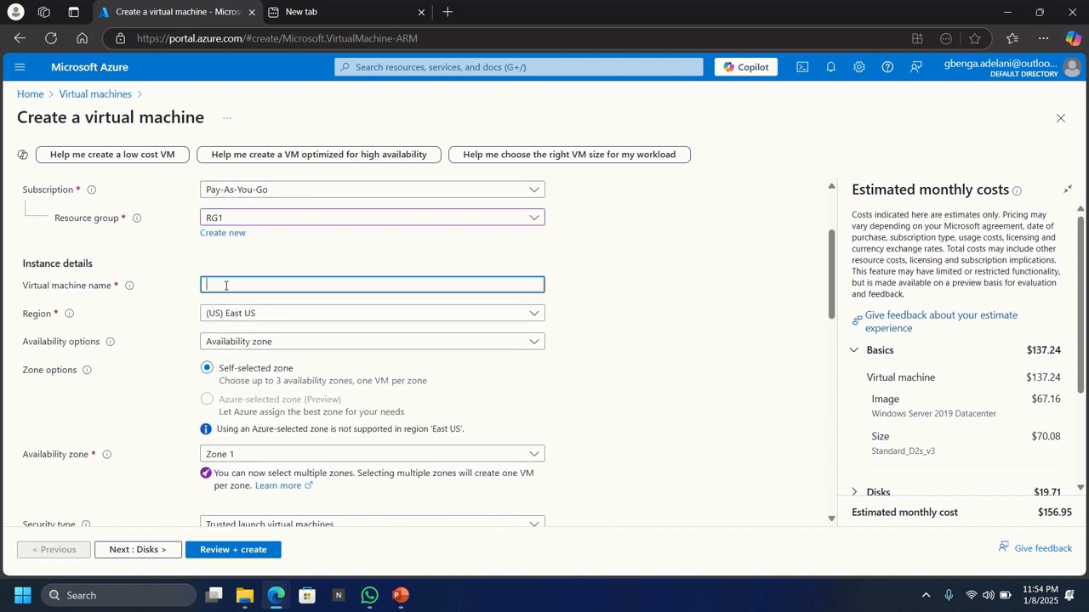
type("myVM")
left_click(230, 343)
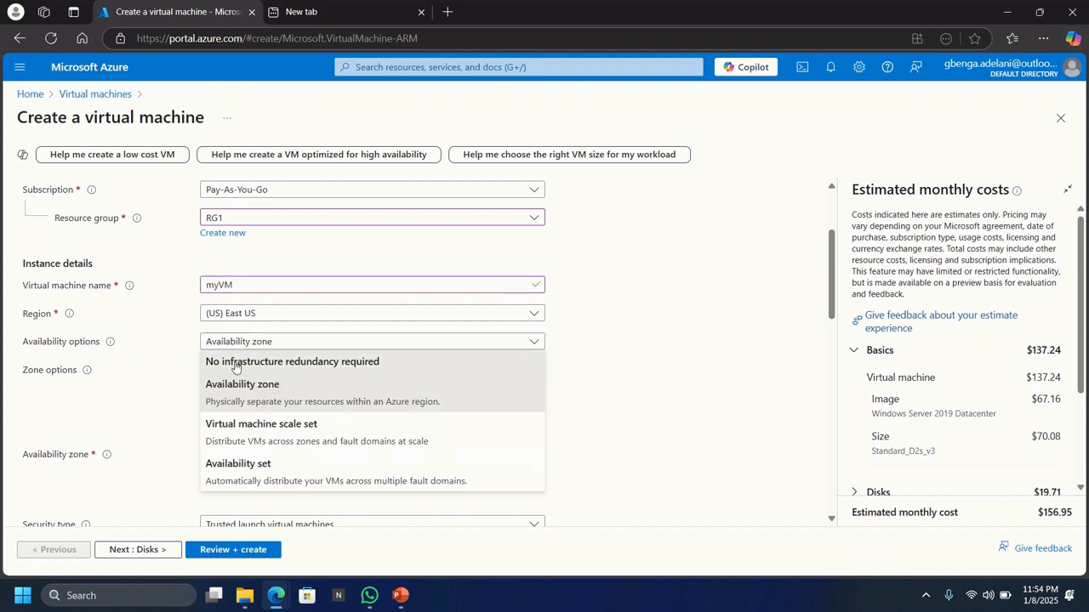
left_click(230, 363)
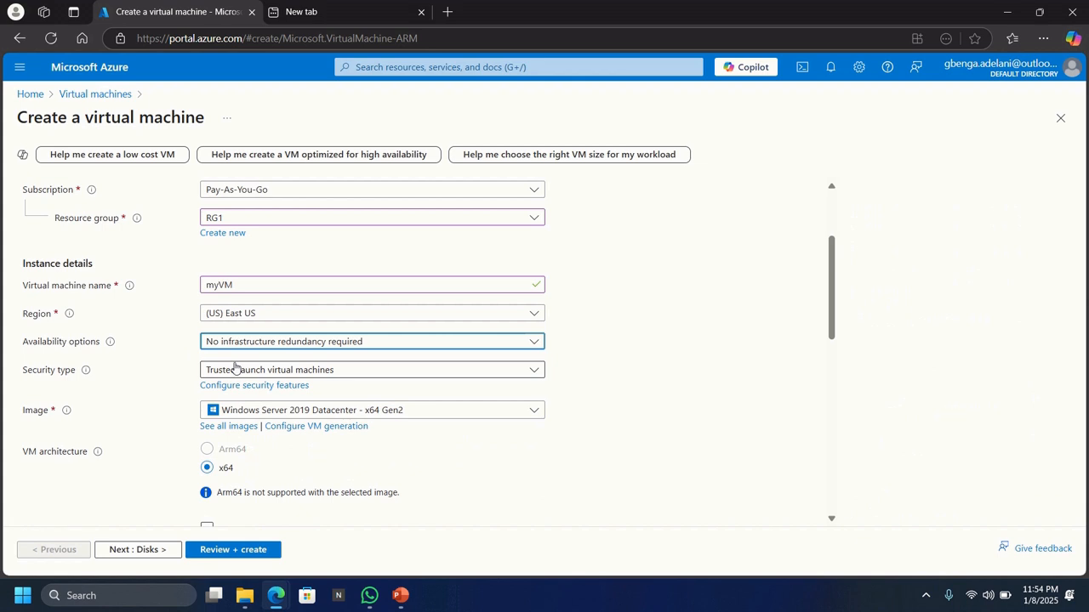
- Review the Linux and Windows operating system images offered for the virtual machine
scroll(162, 397, "down", 1)
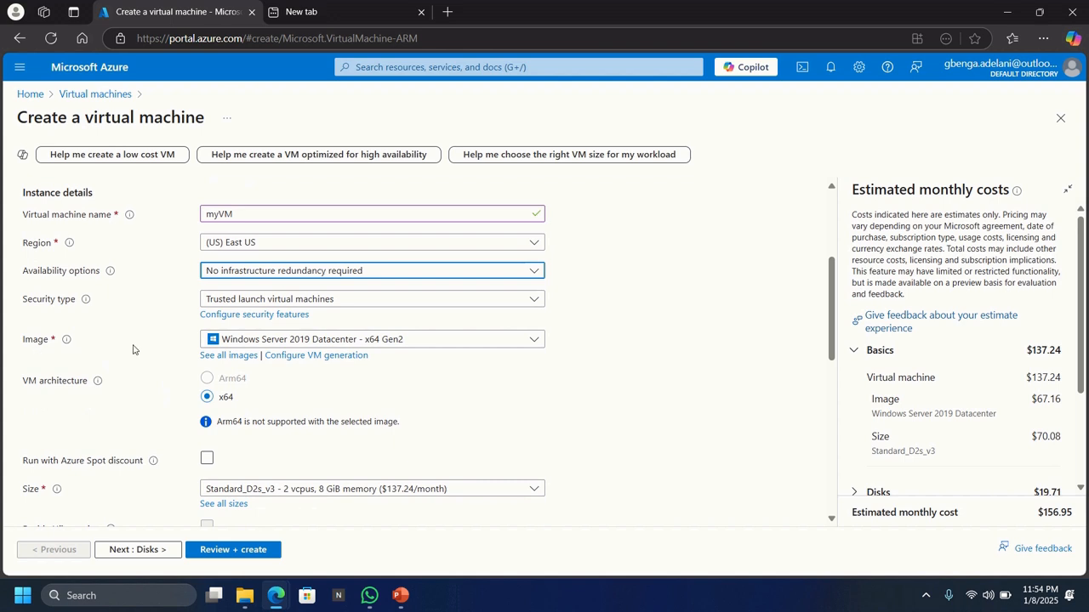
left_click(362, 340)
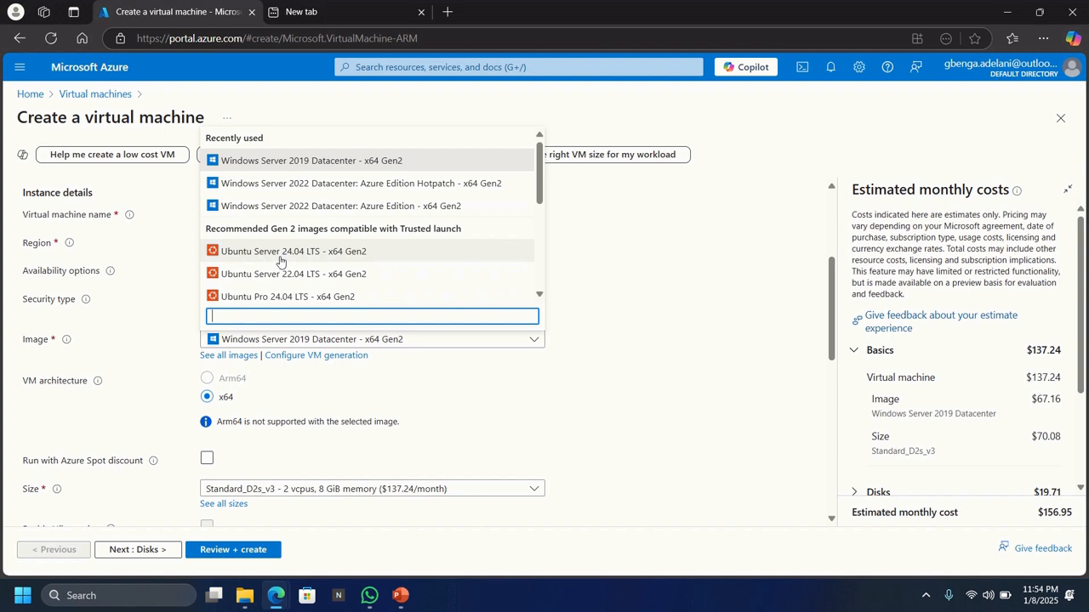
scroll(281, 261, "down", 2)
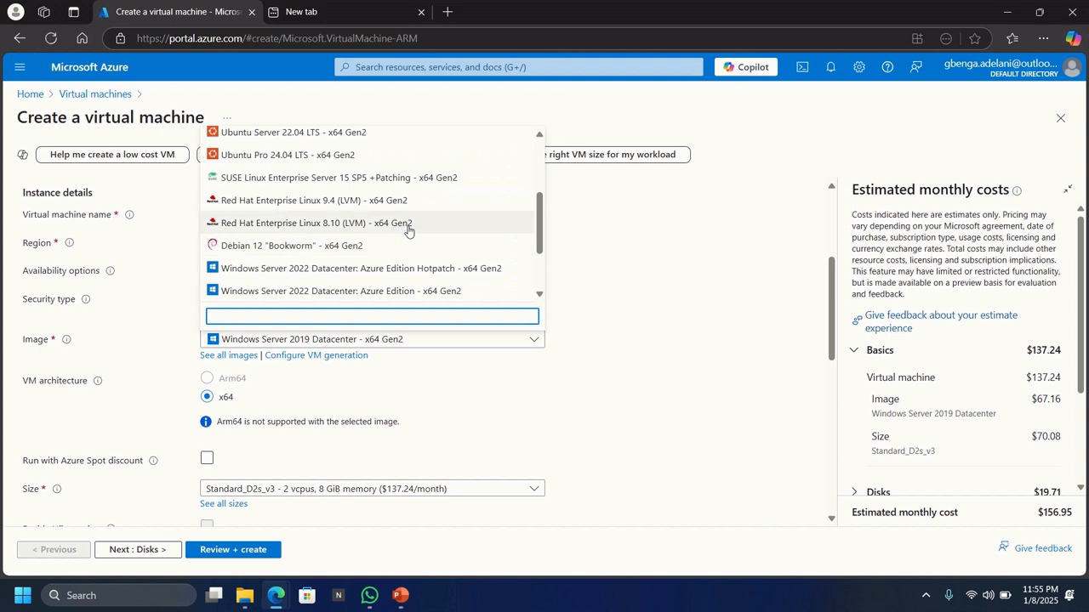
scroll(410, 230, "up", 3)
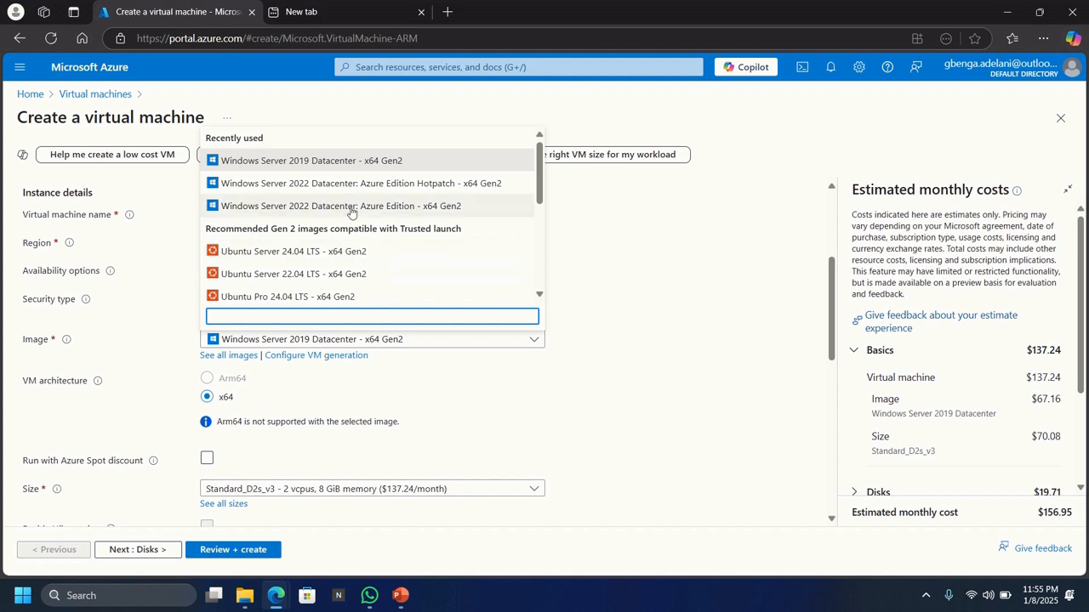
scroll(351, 212, "down", 5)
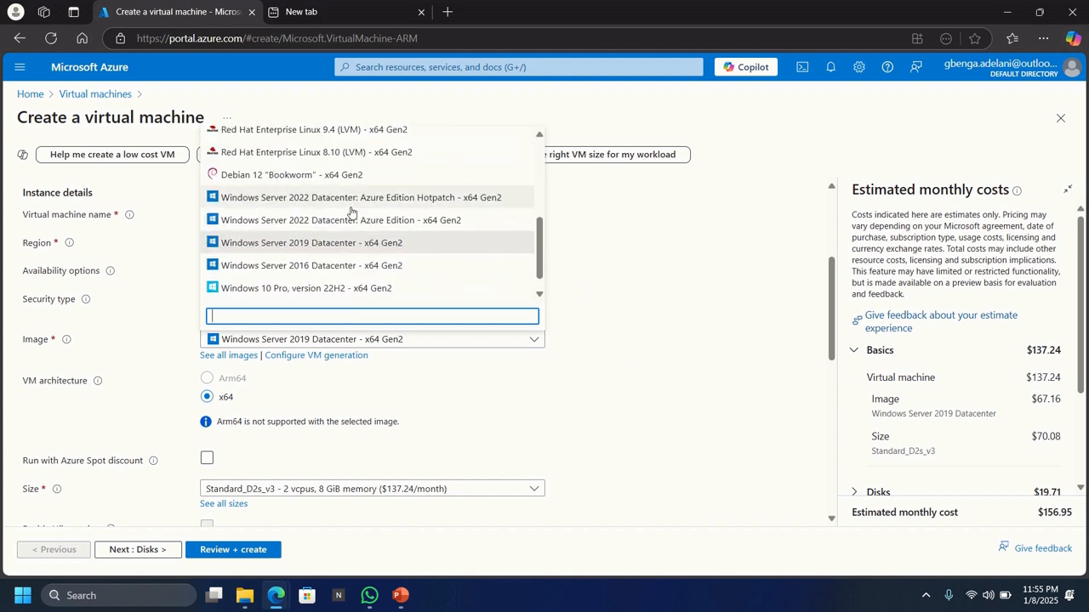
left_click(566, 304)
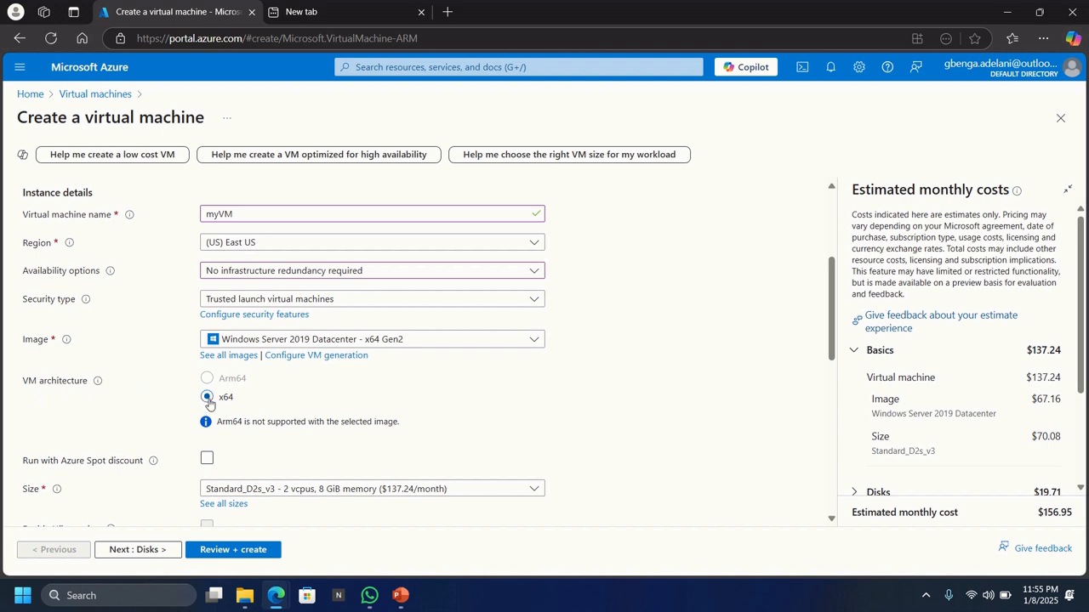
- Review the virtual machine sizes on offer with their vCPUs, memory and monthly prices
scroll(273, 403, "down", 2)
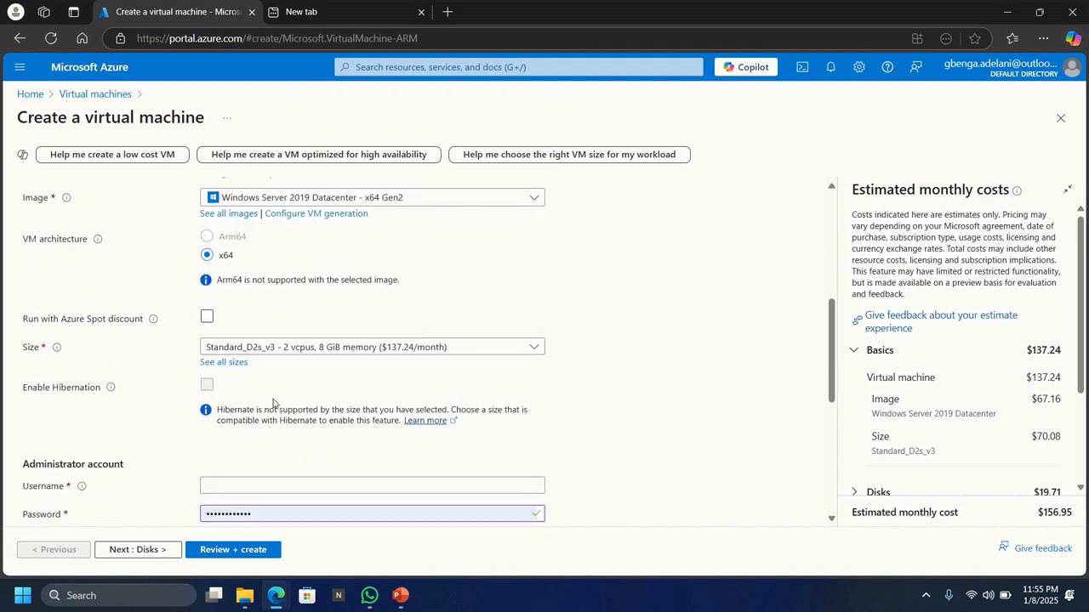
scroll(273, 403, "down", 1)
mouse_move(55, 283)
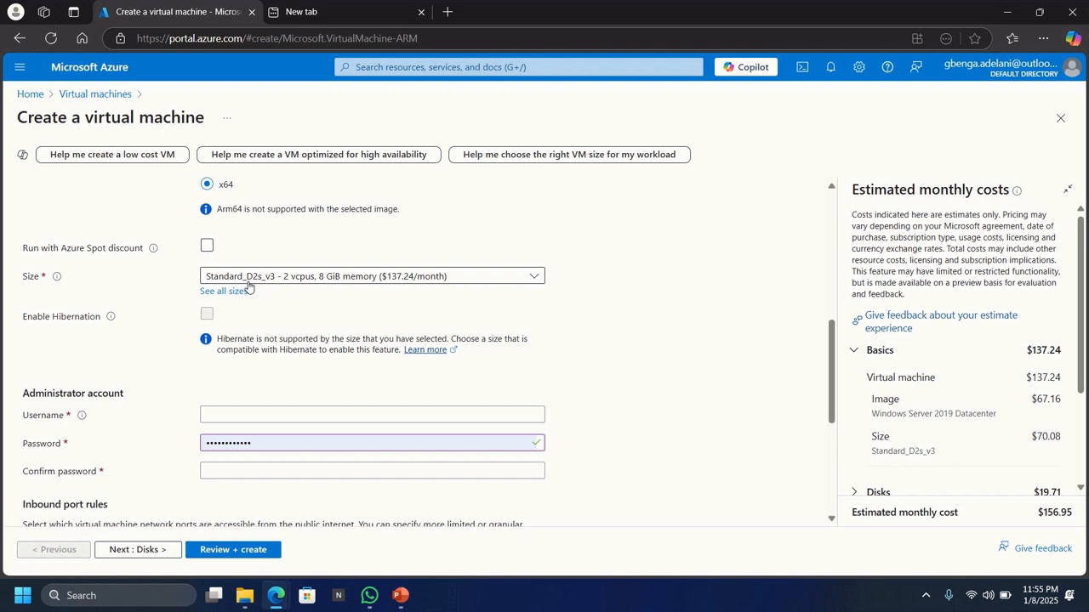
left_click(460, 281)
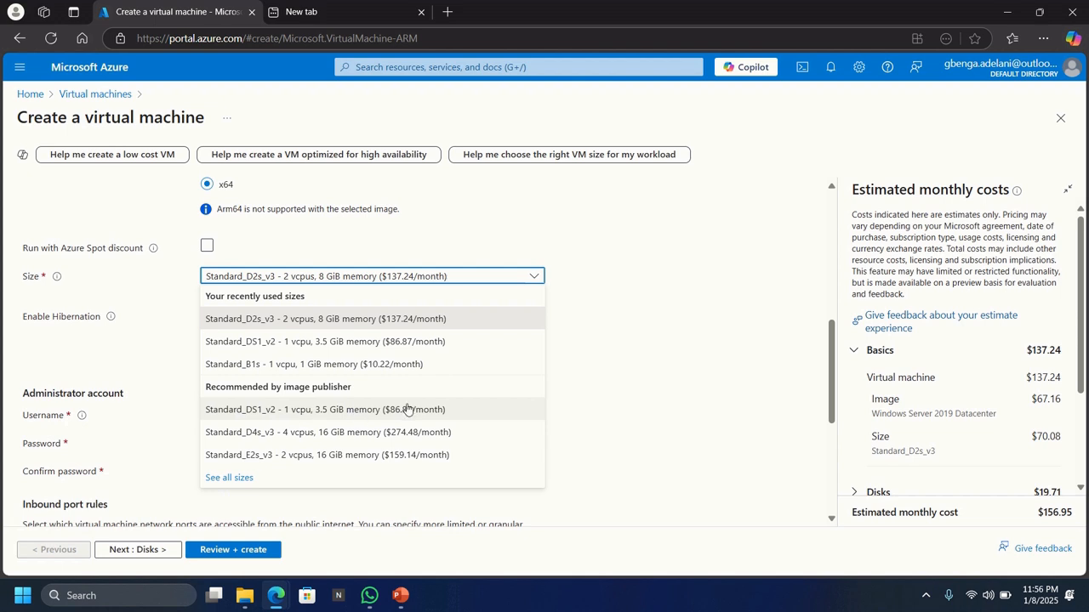
left_click(622, 353)
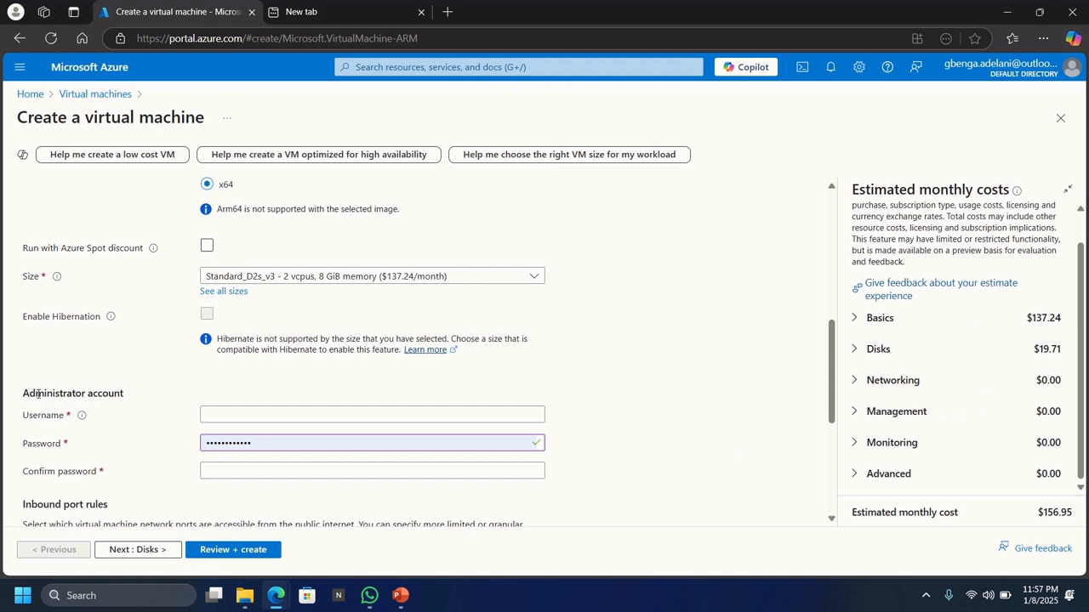
- Set the administrator username to azureuser, then enter and confirm the administrator account password
scroll(149, 394, "down", 2)
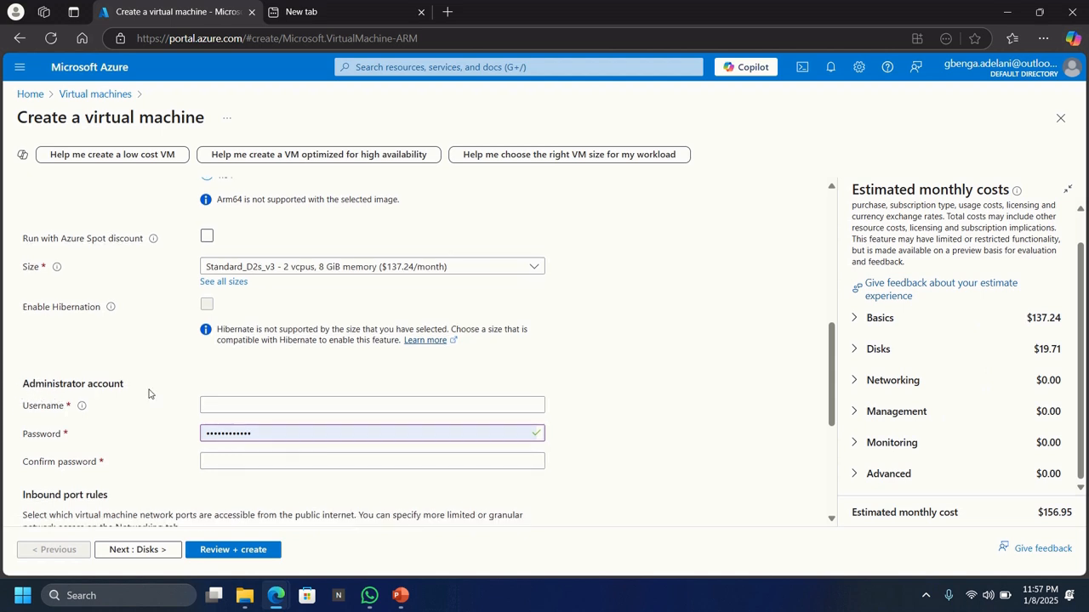
left_click(253, 343)
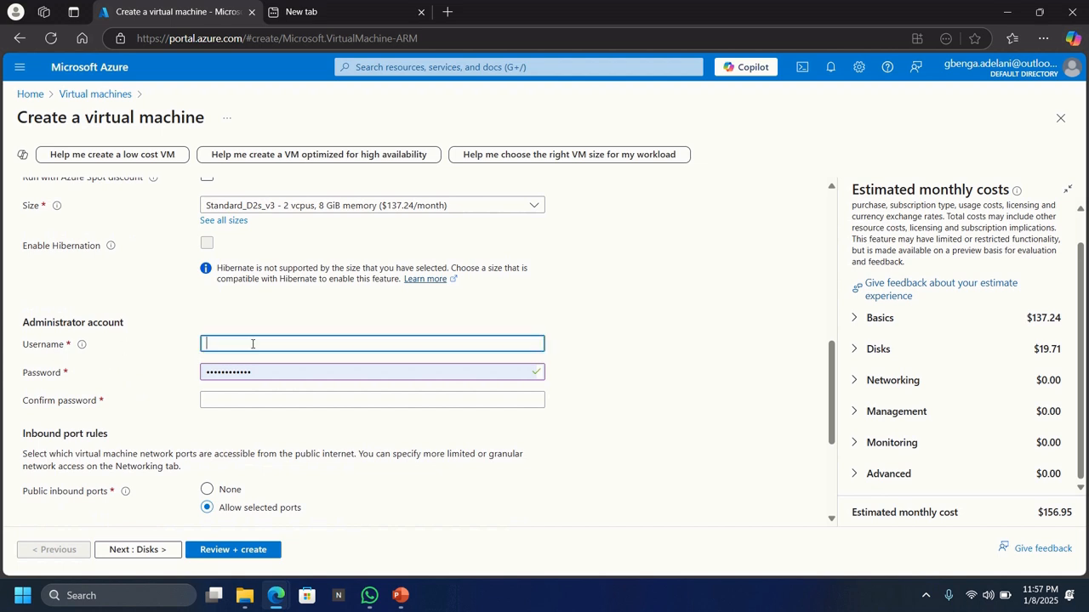
type("azure")
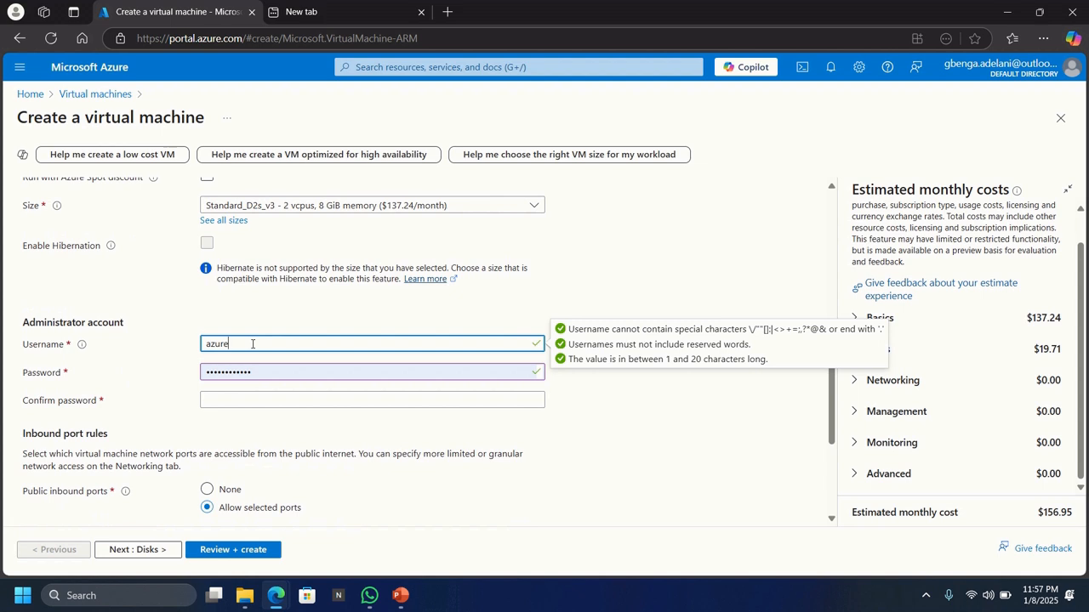
type("user")
double_click(275, 373)
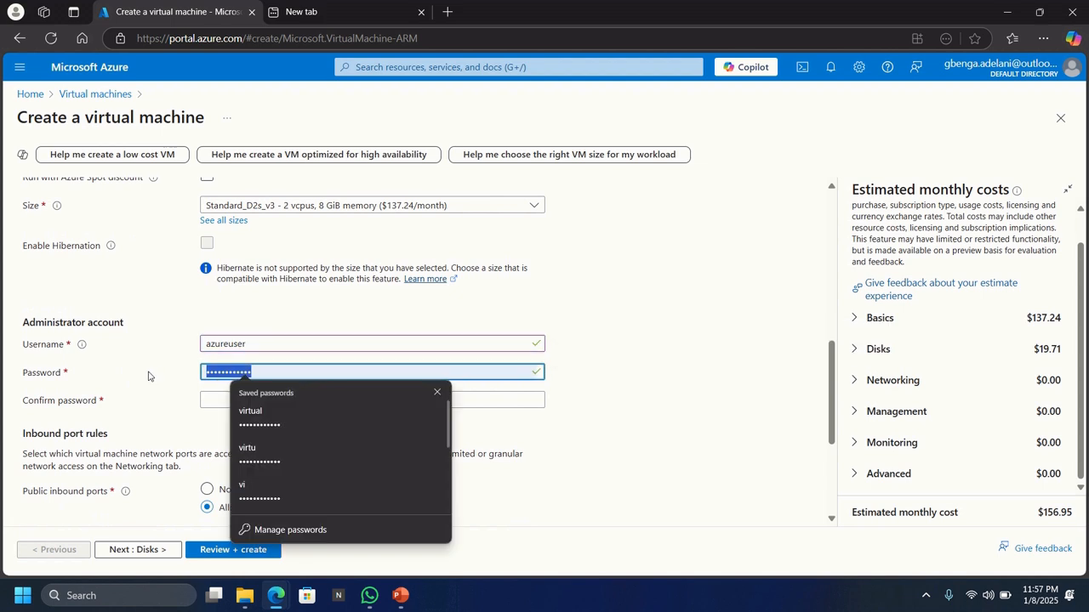
type("••••••••")
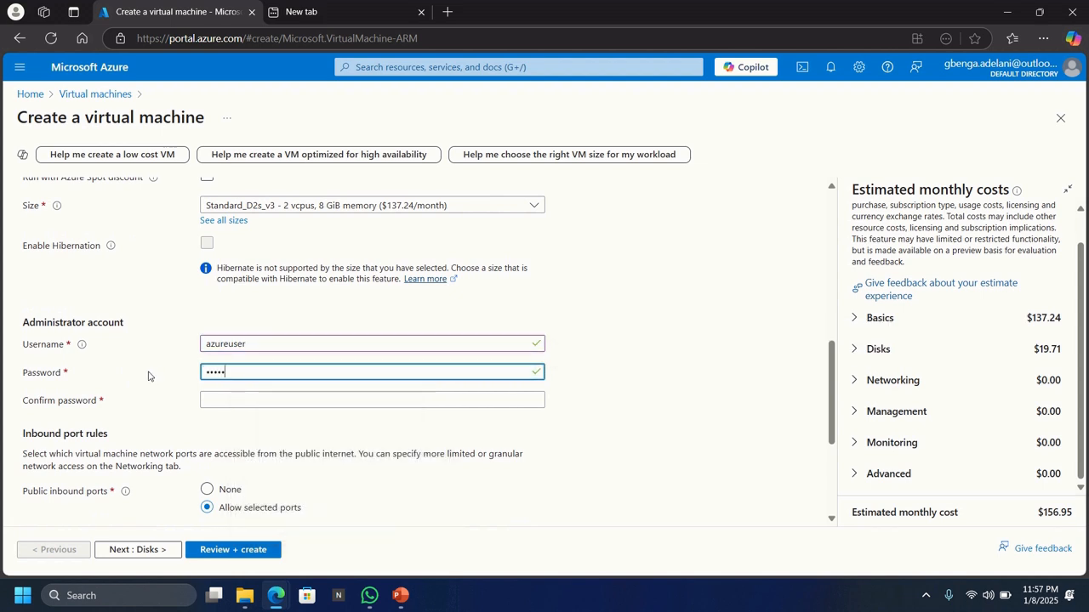
type("••••")
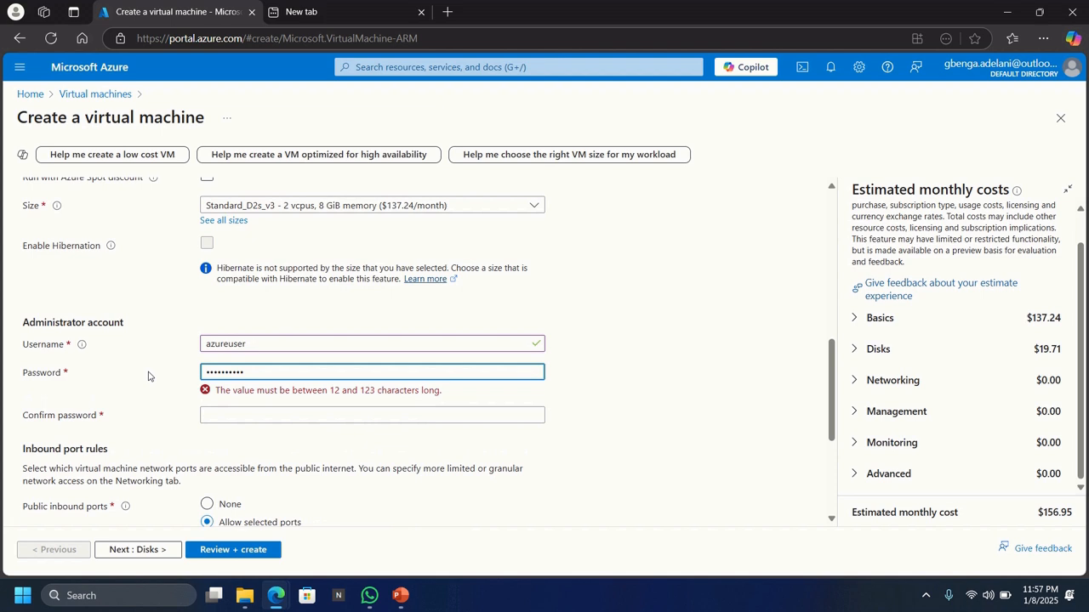
key("Tab")
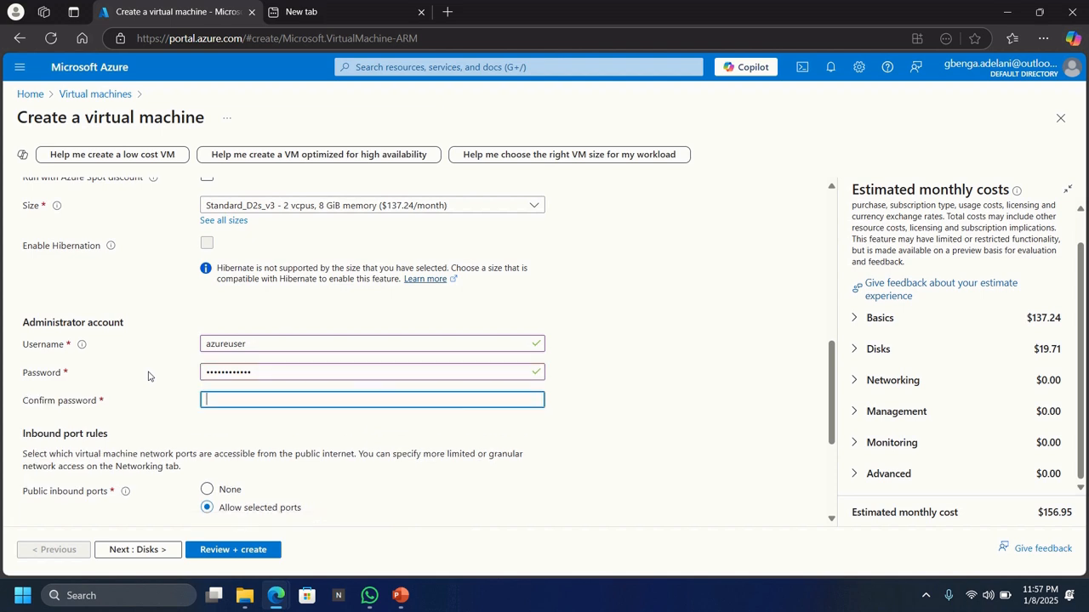
type("••••••••••••")
- Allow HTTP (80) as a public inbound port alongside RDP (3389) in the inbound port rules
scroll(148, 383, "down", 2)
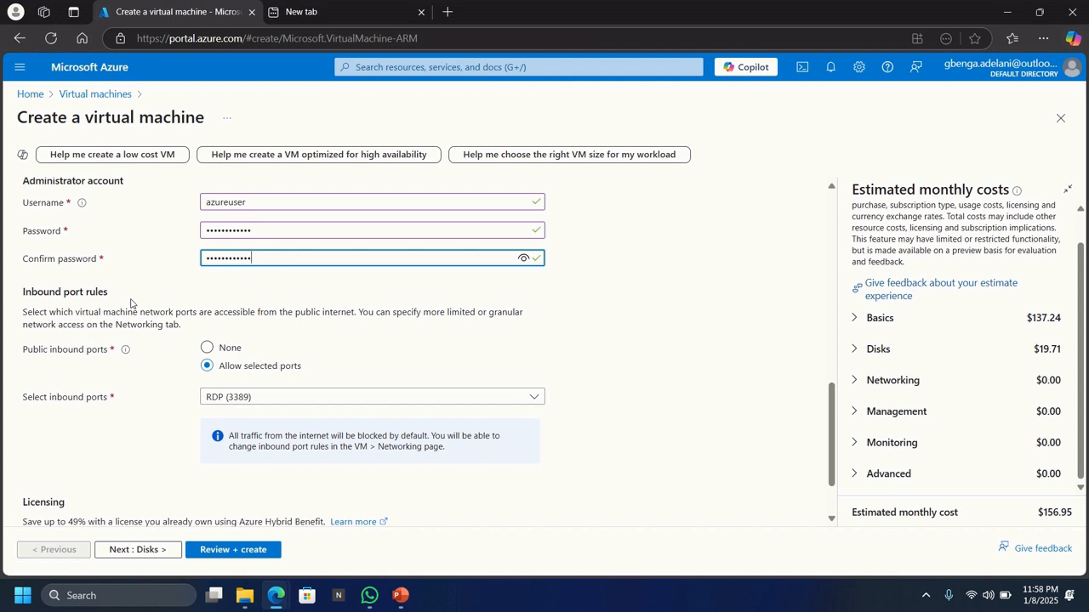
left_click(281, 398)
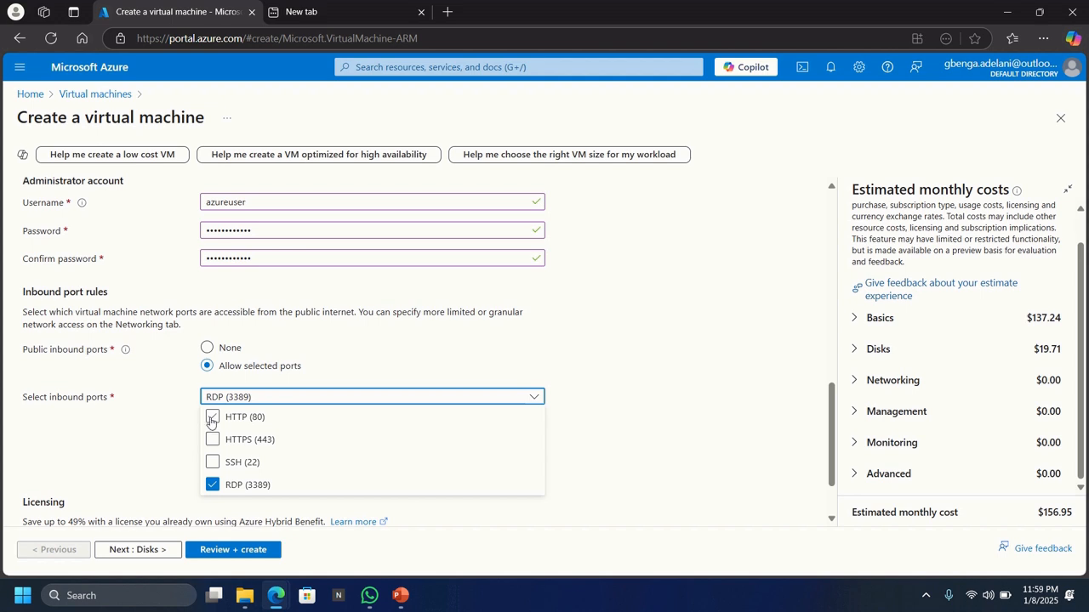
left_click(211, 418)
left_click(653, 425)
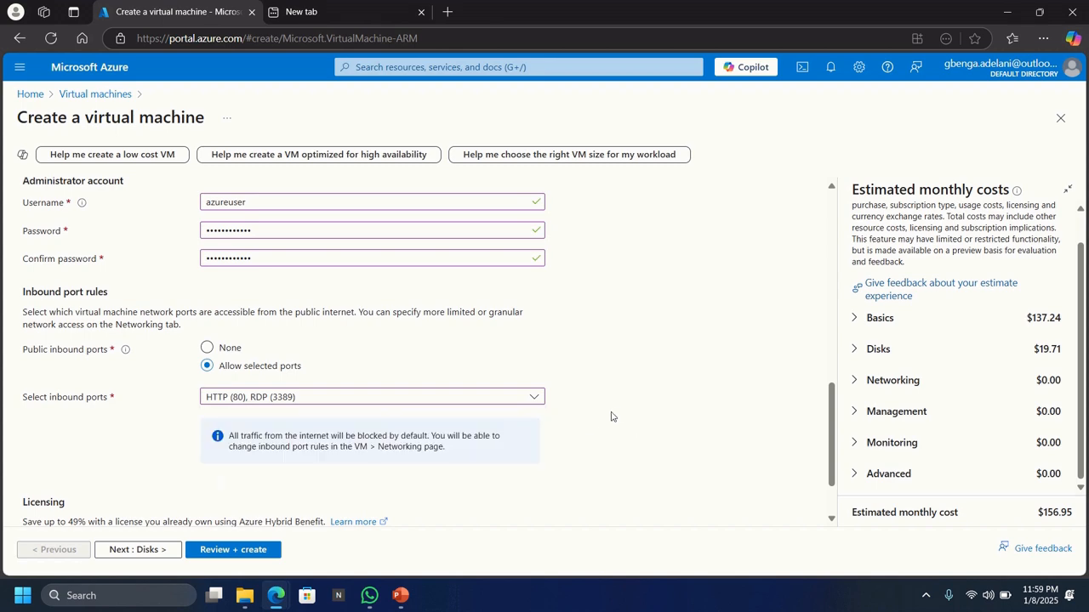
scroll(614, 415, "down", 1)
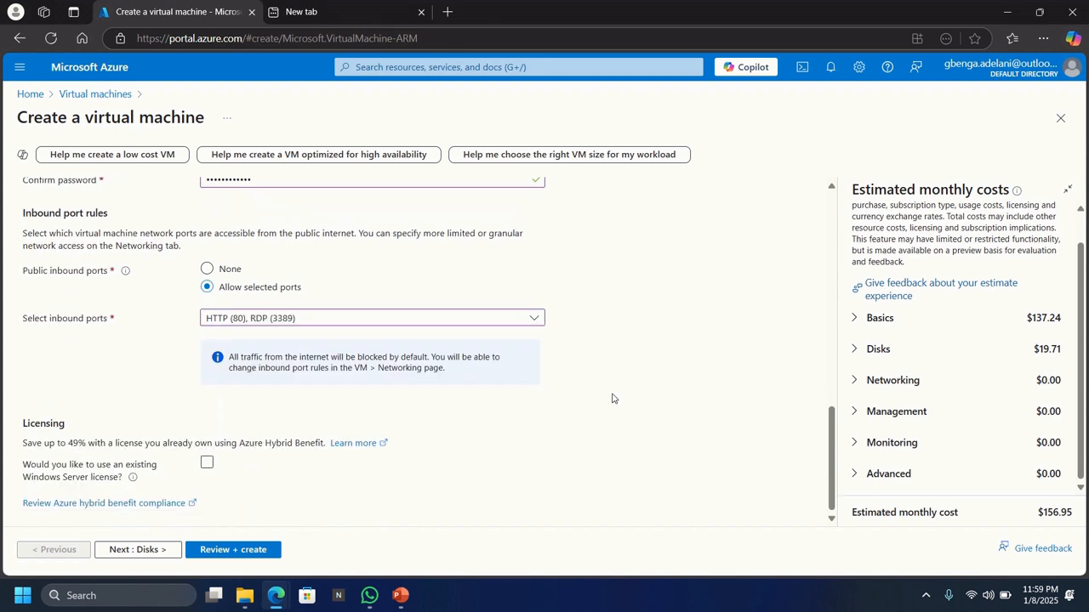
- Review the virtual machine's disk settings, including the available OS disk types and the data disk options
scroll(613, 400, "up", 15)
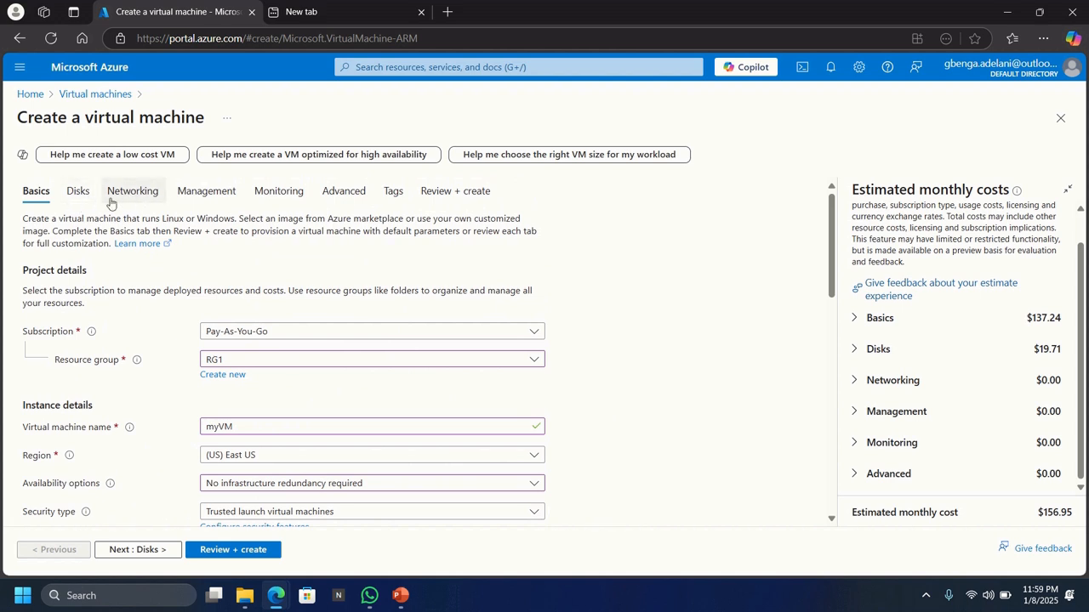
left_click(77, 195)
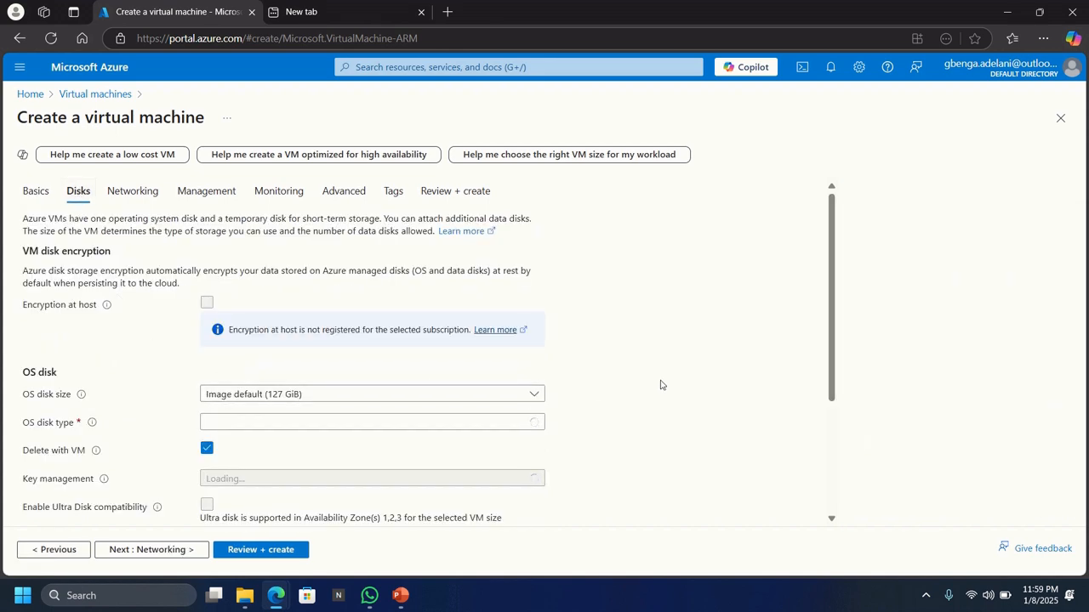
scroll(660, 385, "down", 1)
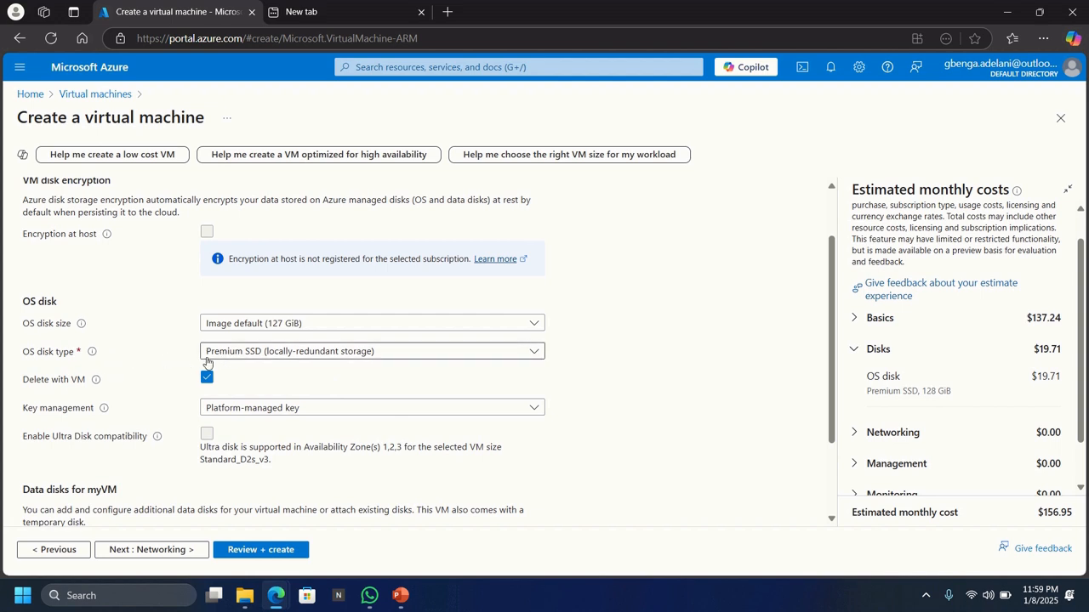
left_click(242, 354)
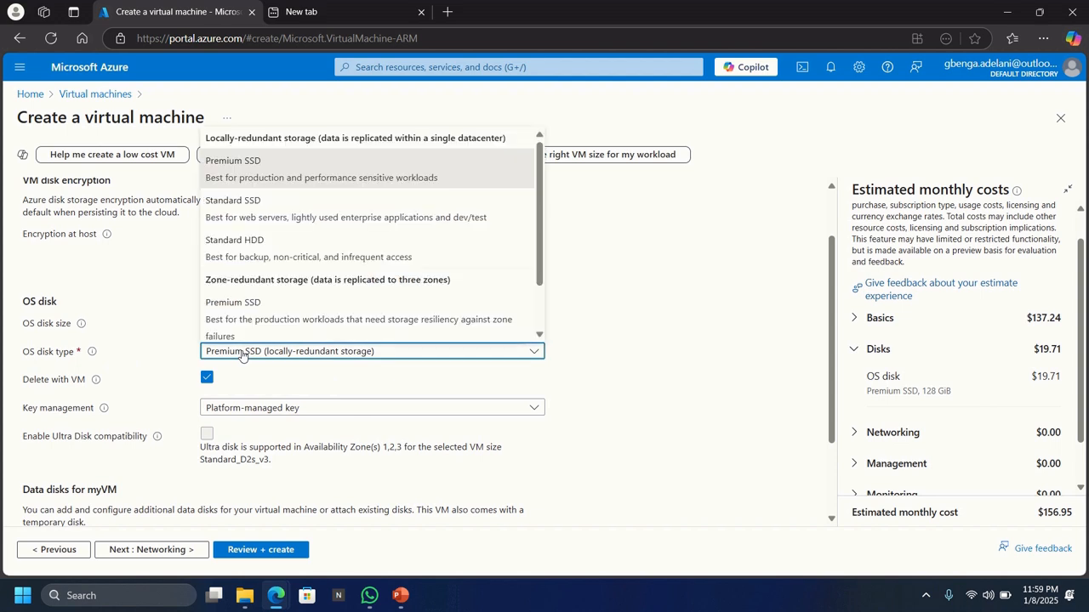
left_click(604, 362)
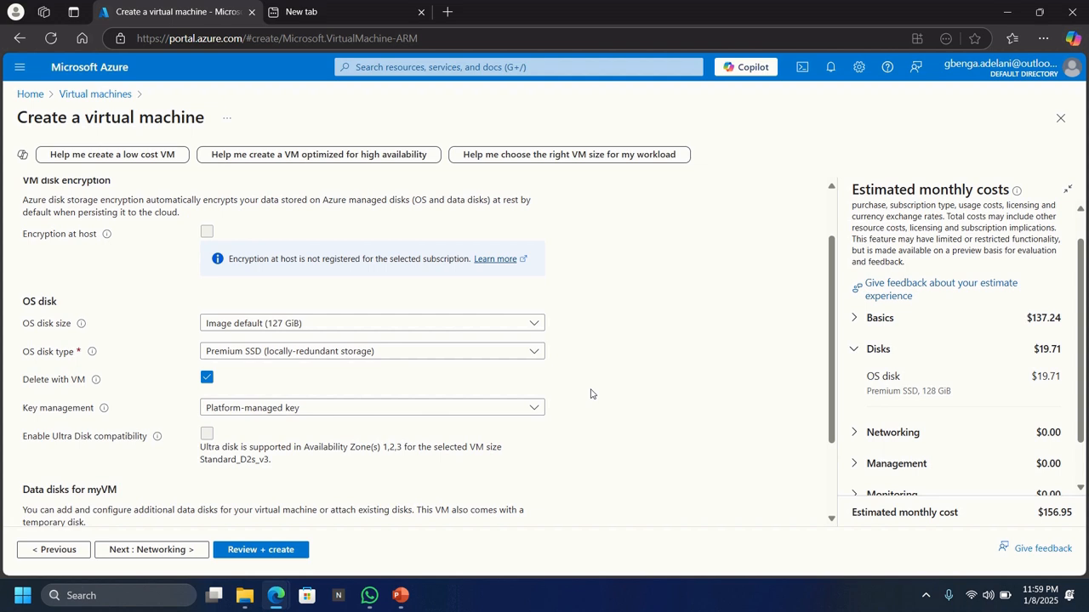
scroll(590, 393, "down", 2)
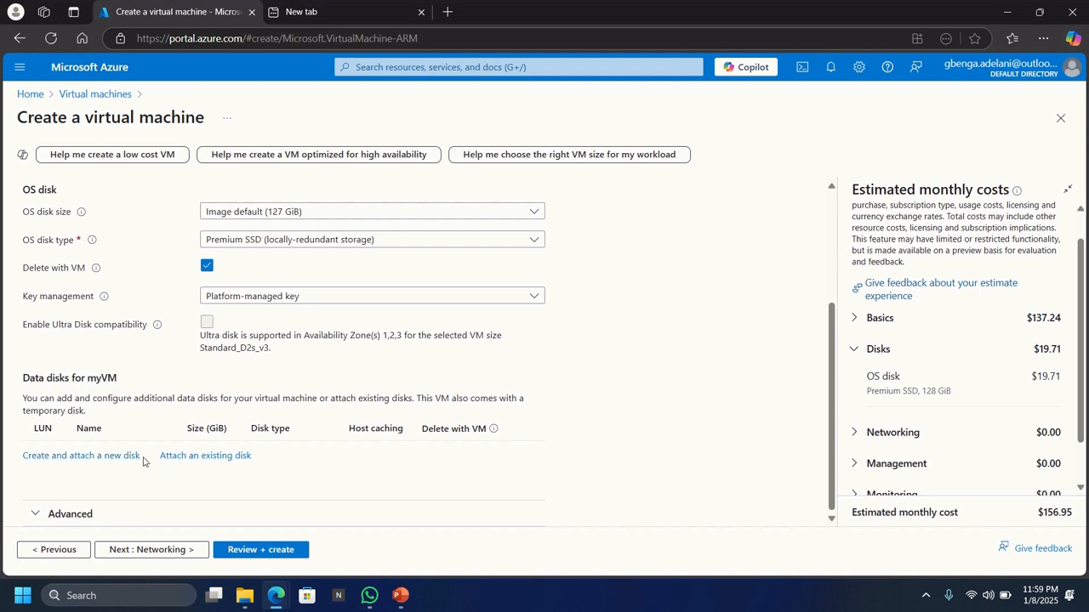
scroll(639, 437, "up", 3)
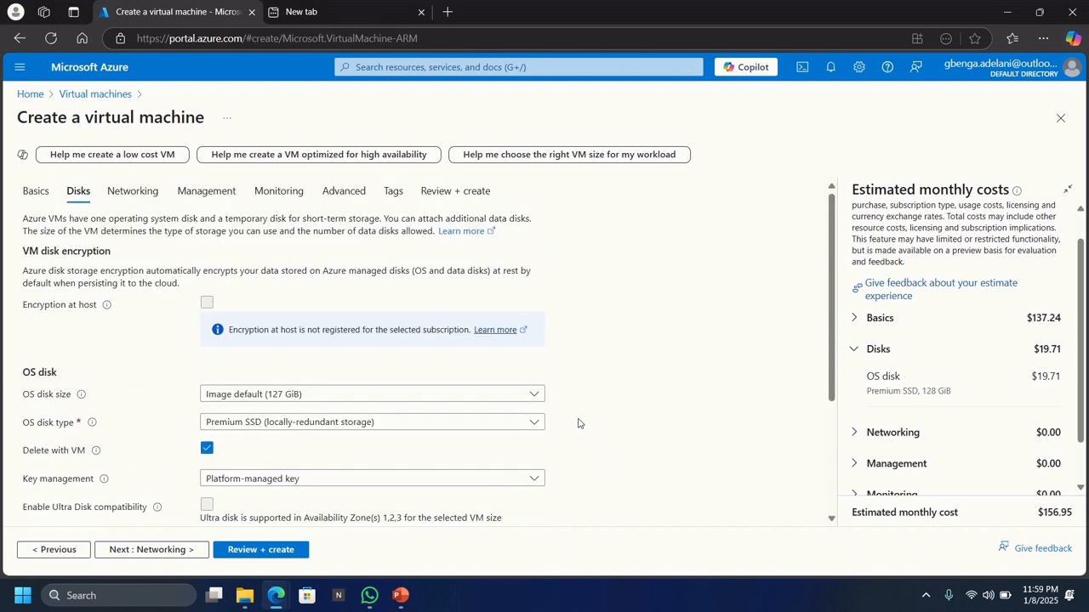
- Review the networking settings, covering the virtual network, subnet, public IP, security group, inbound ports and load balancing
left_click(128, 192)
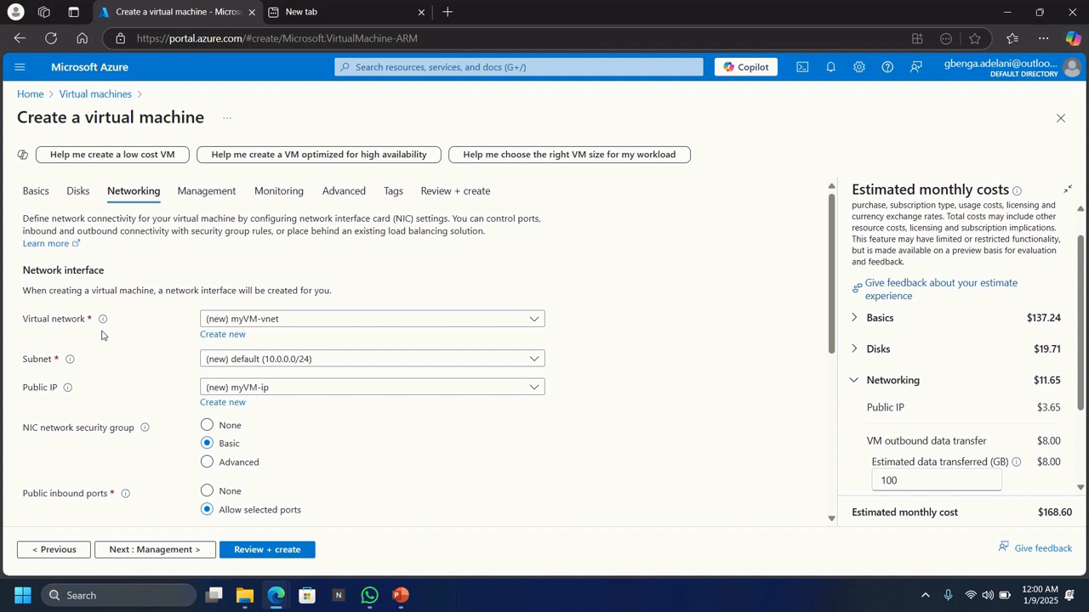
scroll(85, 432, "down", 1)
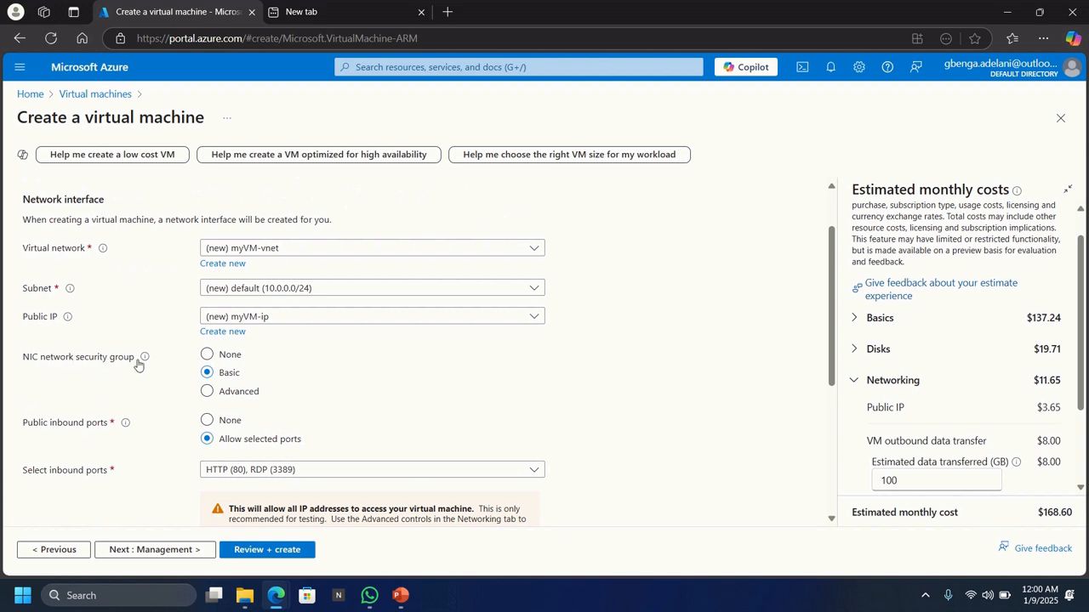
mouse_move(143, 362)
scroll(252, 388, "down", 2)
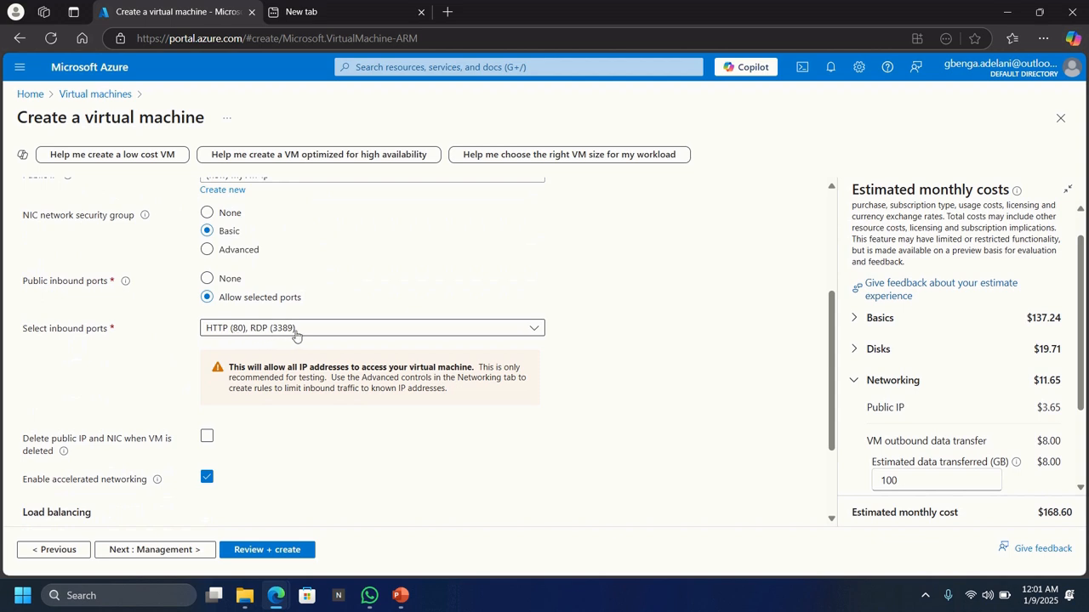
scroll(295, 334, "down", 2)
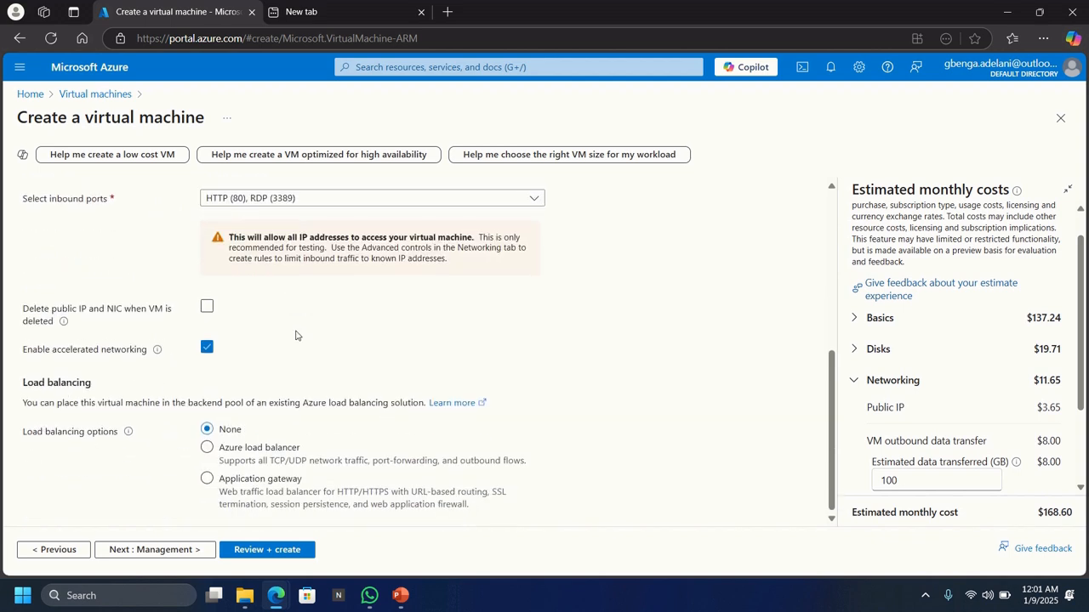
scroll(295, 335, "up", 5)
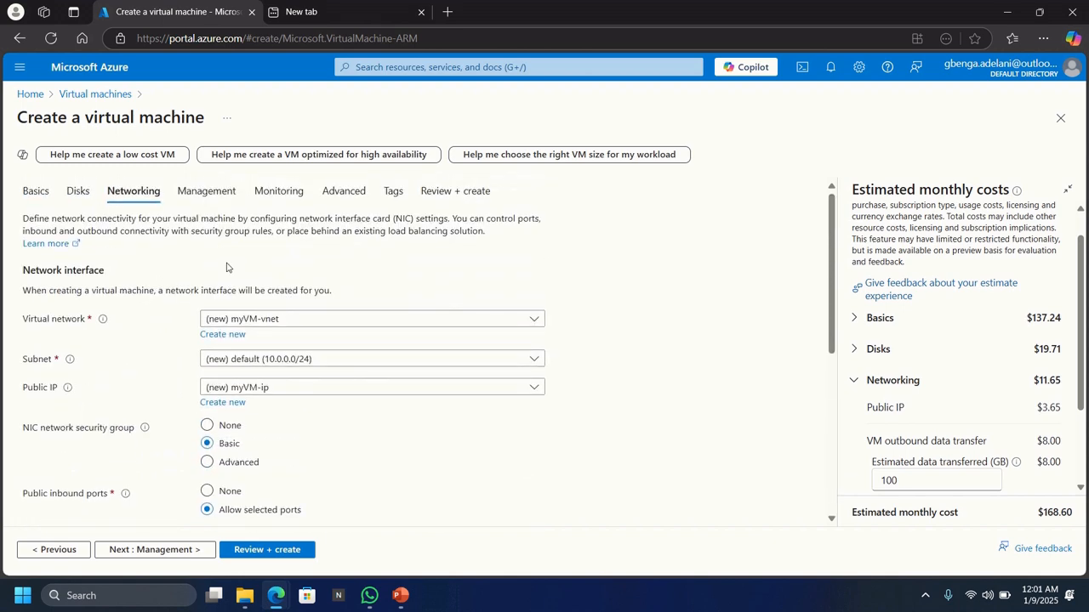
- Review the management settings for identity, Microsoft Entra ID login, auto-shutdown, backup and site recovery
left_click(195, 199)
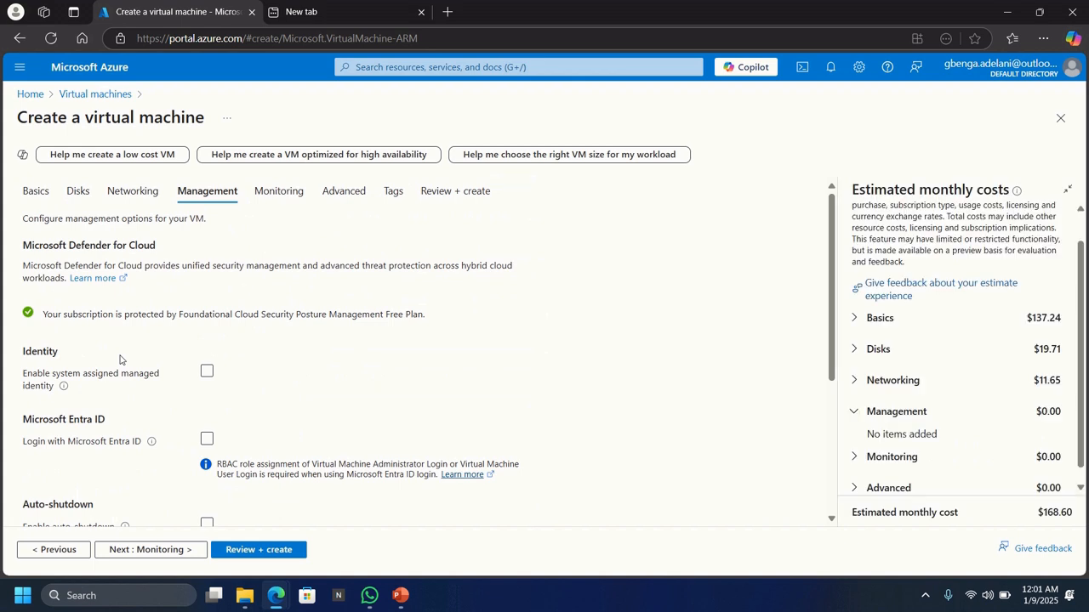
scroll(122, 414, "down", 1)
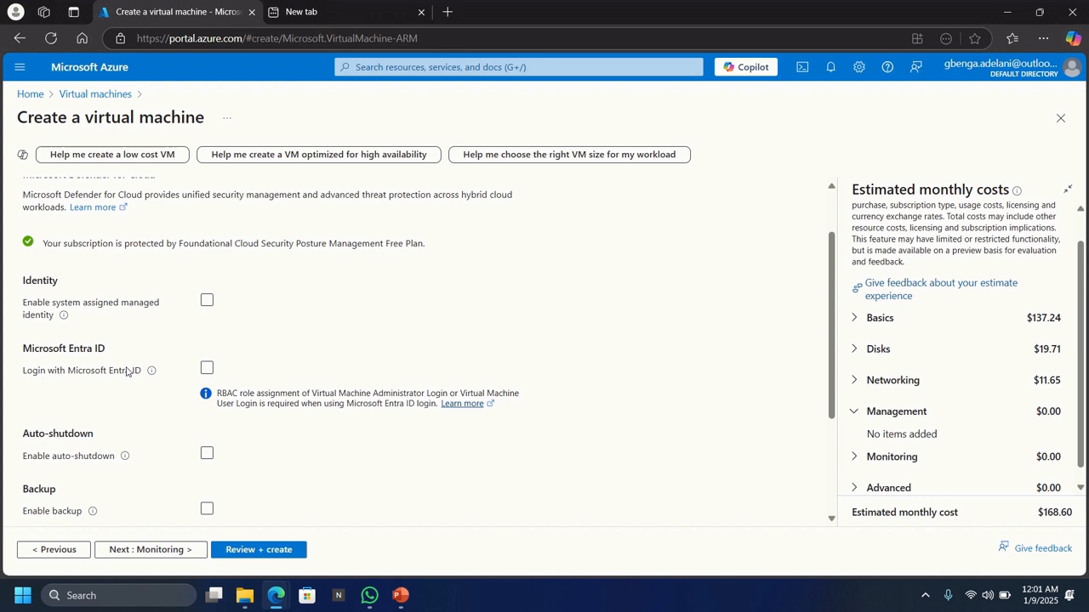
scroll(126, 370, "down", 2)
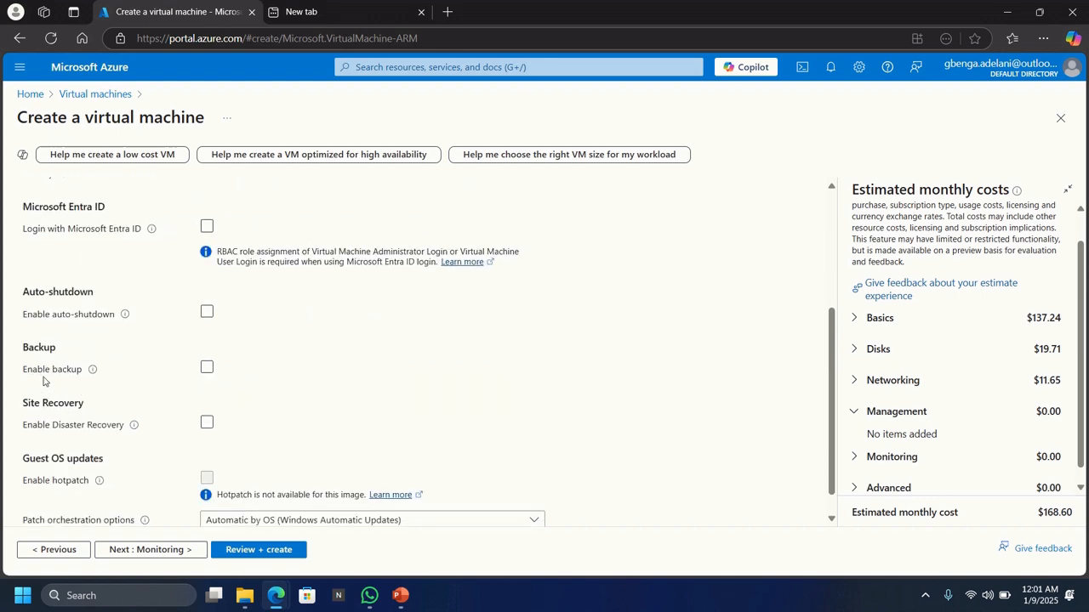
scroll(160, 377, "up", 3)
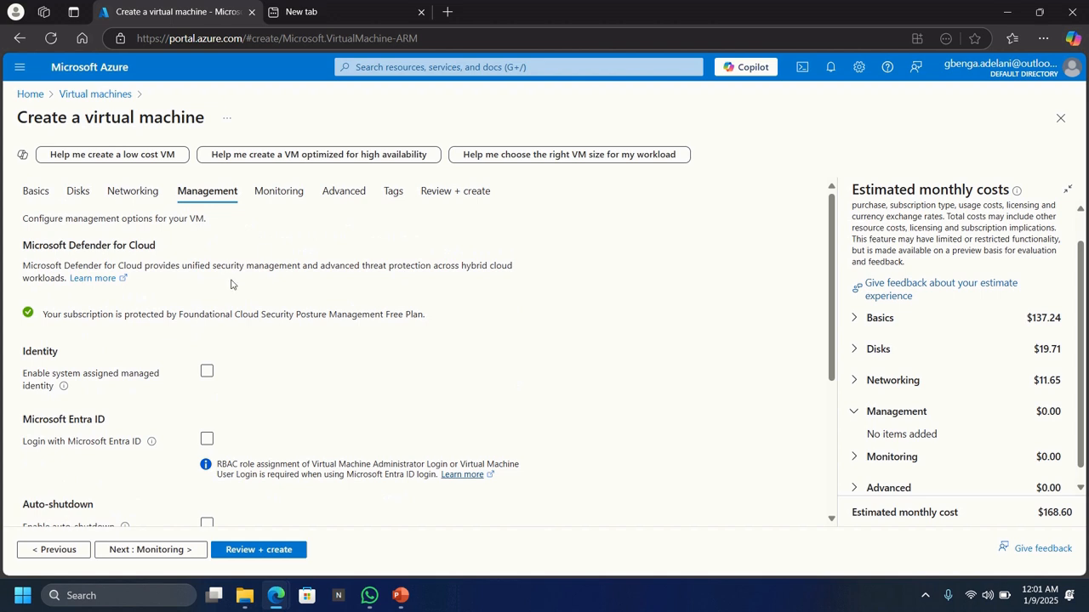
- Disable boot diagnostics in the virtual machine's monitoring settings
left_click(285, 202)
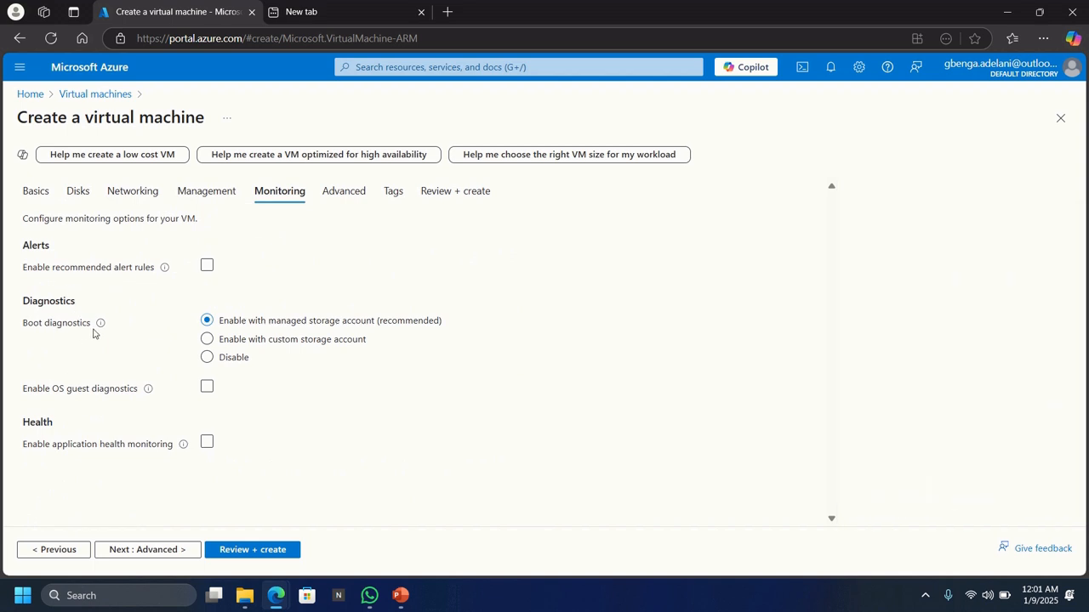
mouse_move(101, 328)
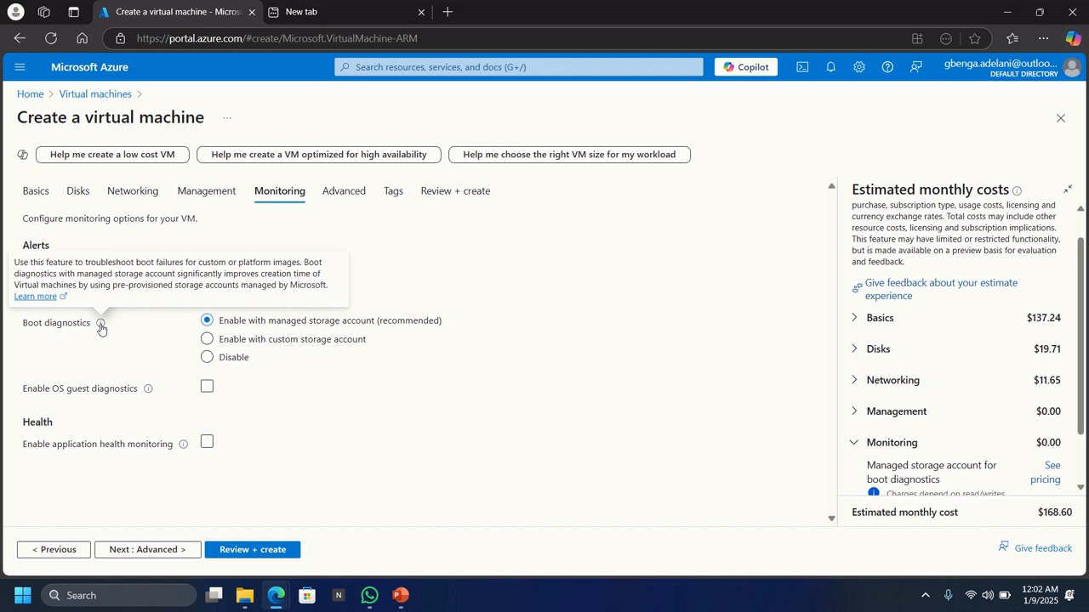
left_click(207, 358)
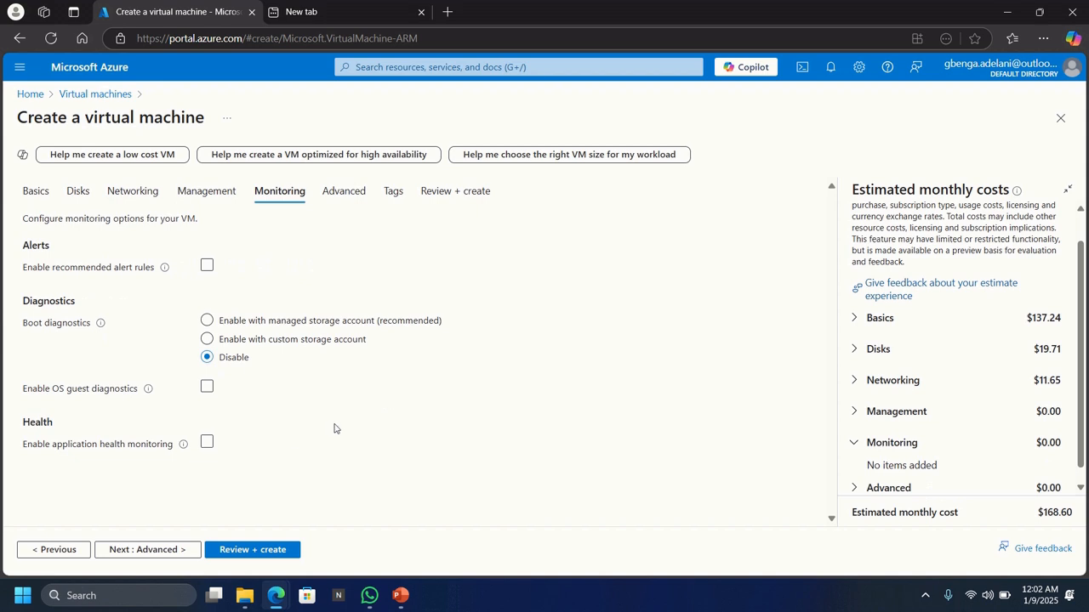
- Validate the virtual machine configuration, check its summary and create the virtual machine
left_click(252, 551)
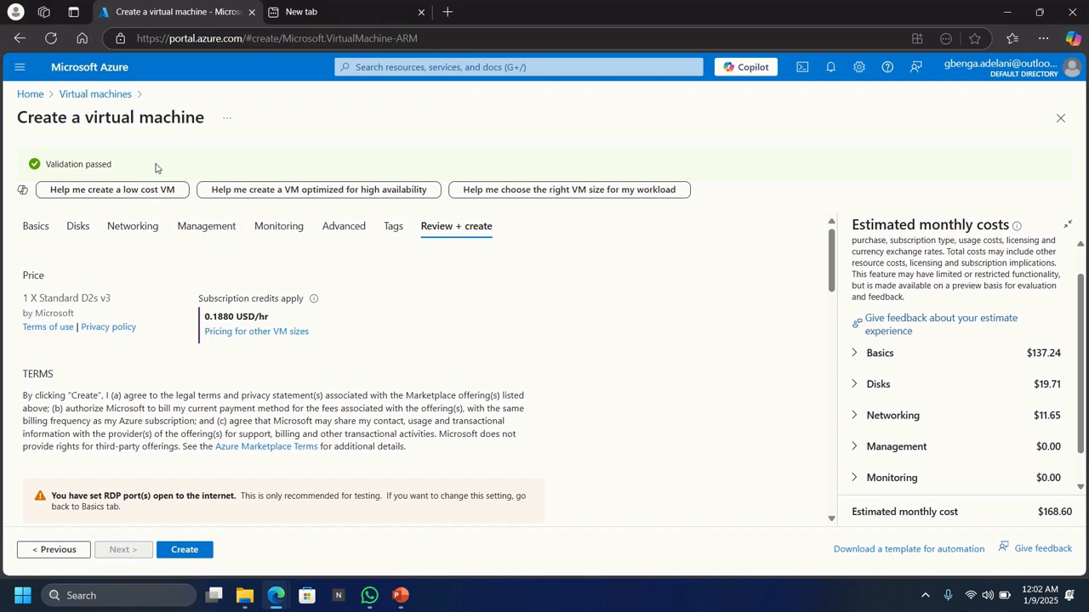
scroll(553, 415, "down", 2)
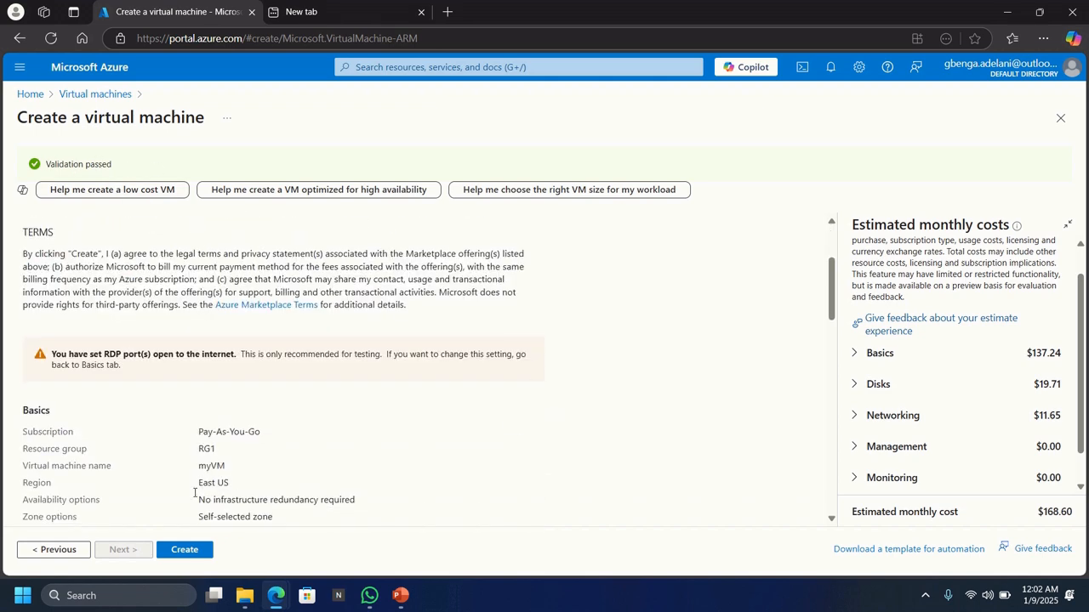
left_click(184, 550)
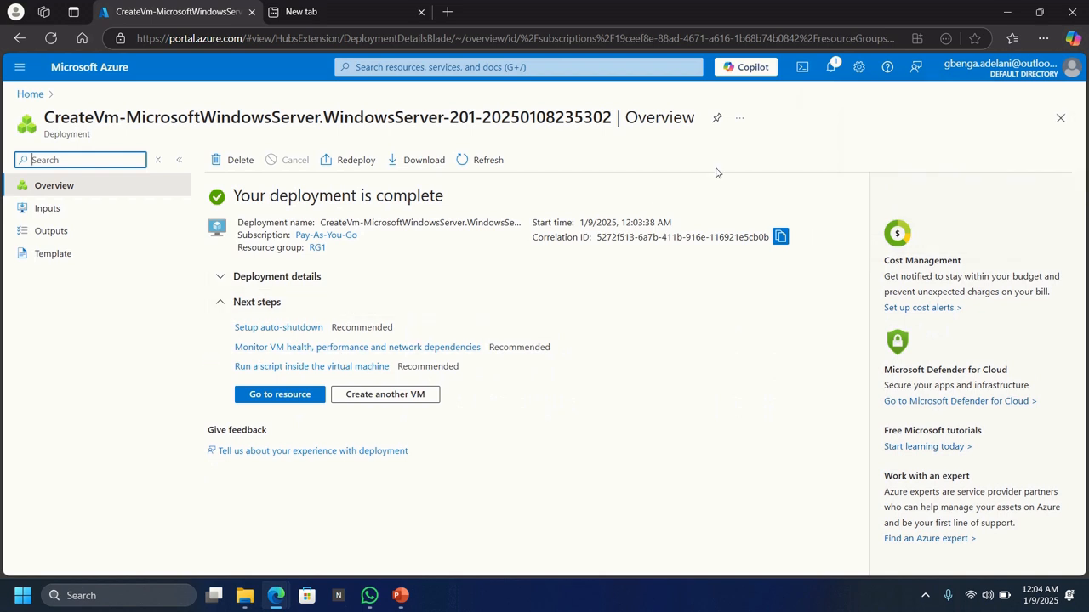
- Check the deployment notification and open the overview of the deployed virtual machine myVM
left_click(832, 70)
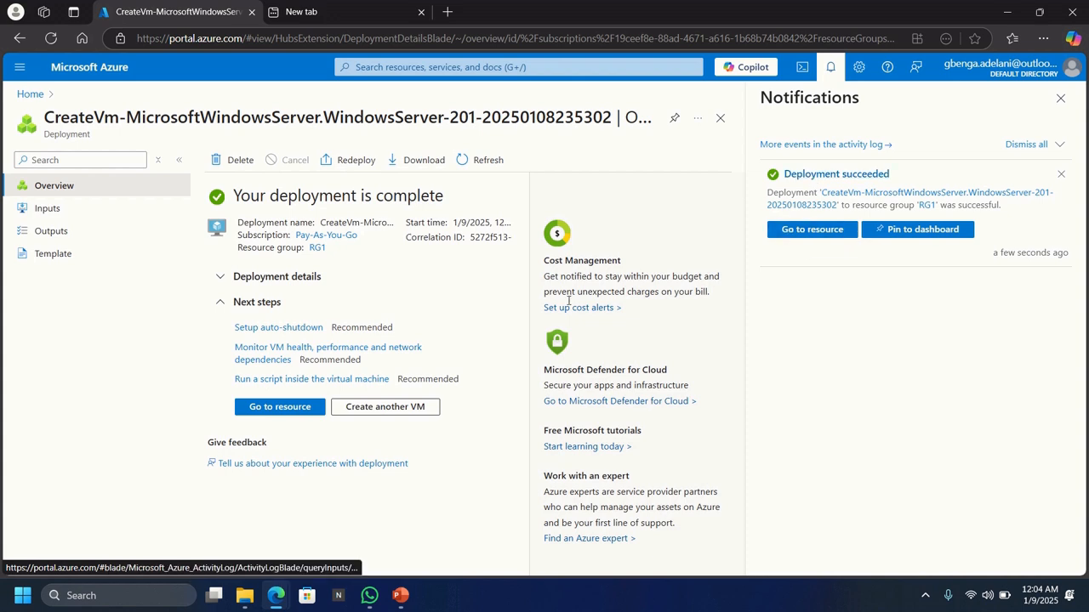
left_click(276, 408)
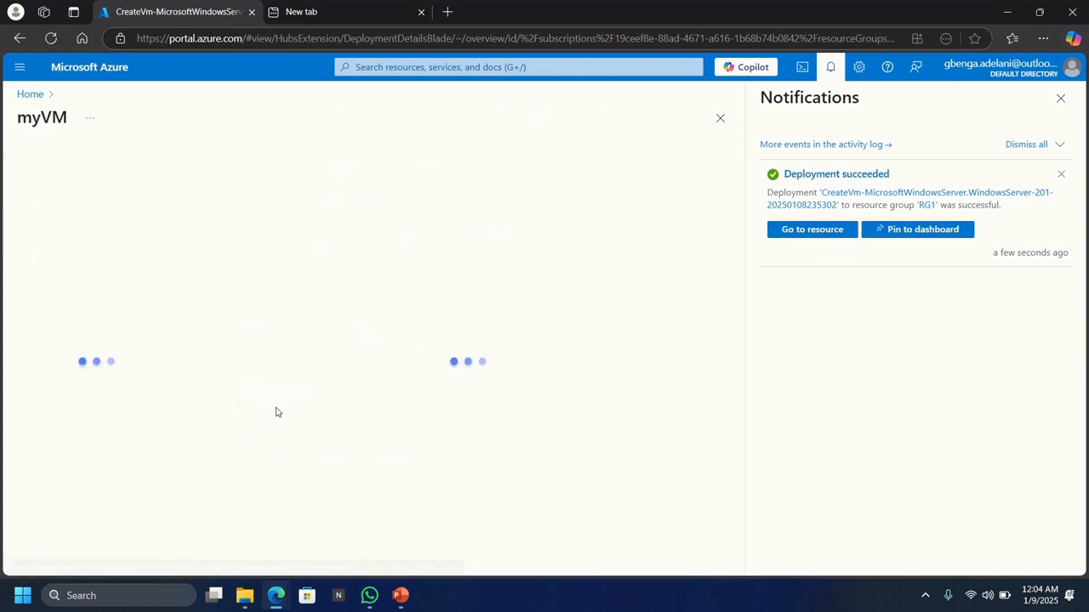
left_click(1060, 97)
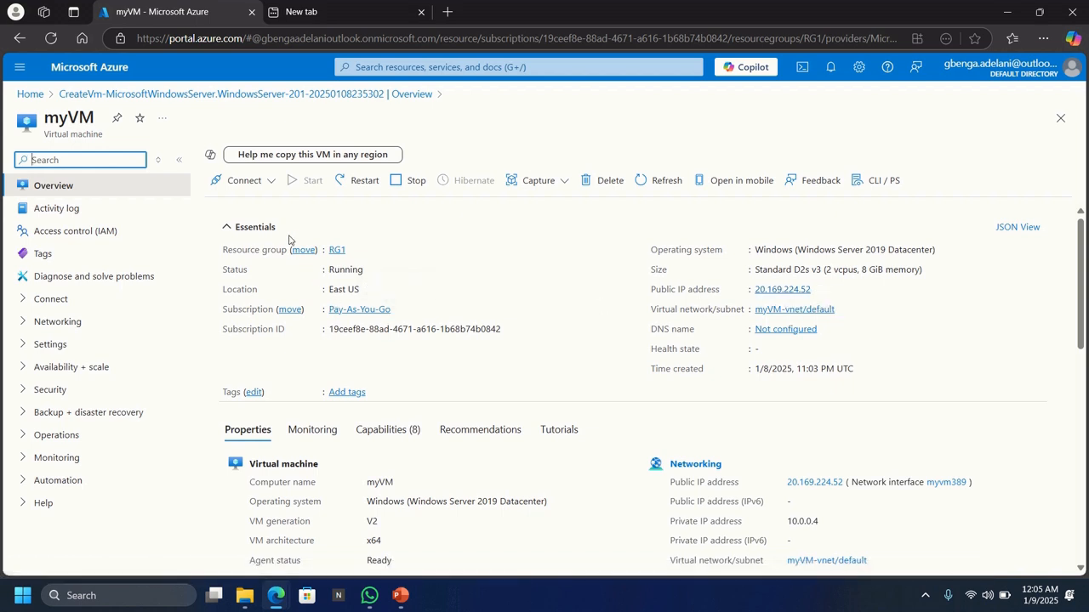
- Download the native RDP file for connecting to myVM, keep the download and open myVM.rdp
left_click(260, 188)
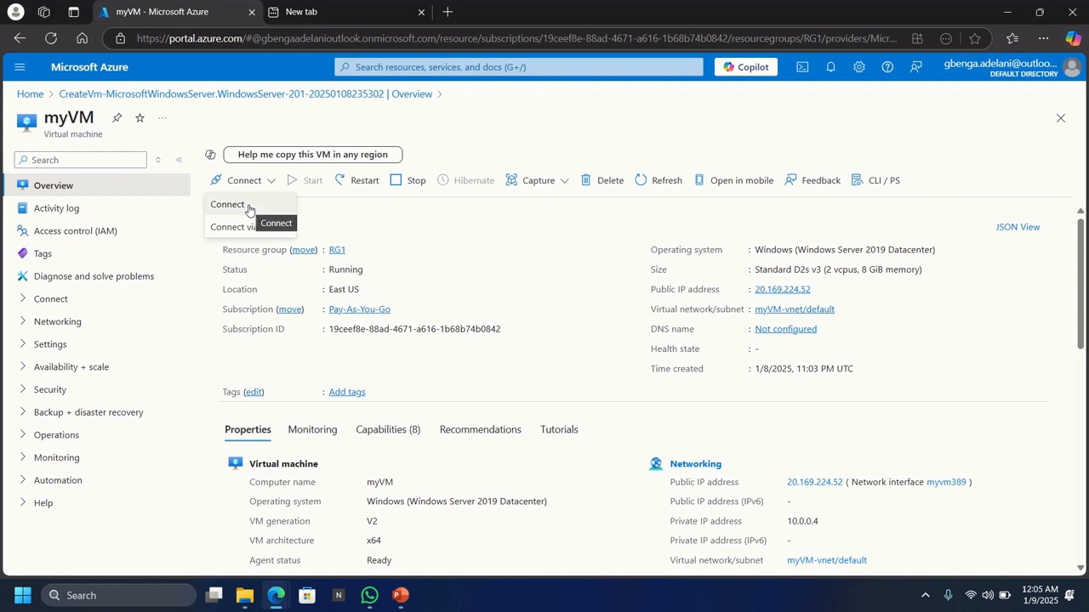
left_click(240, 205)
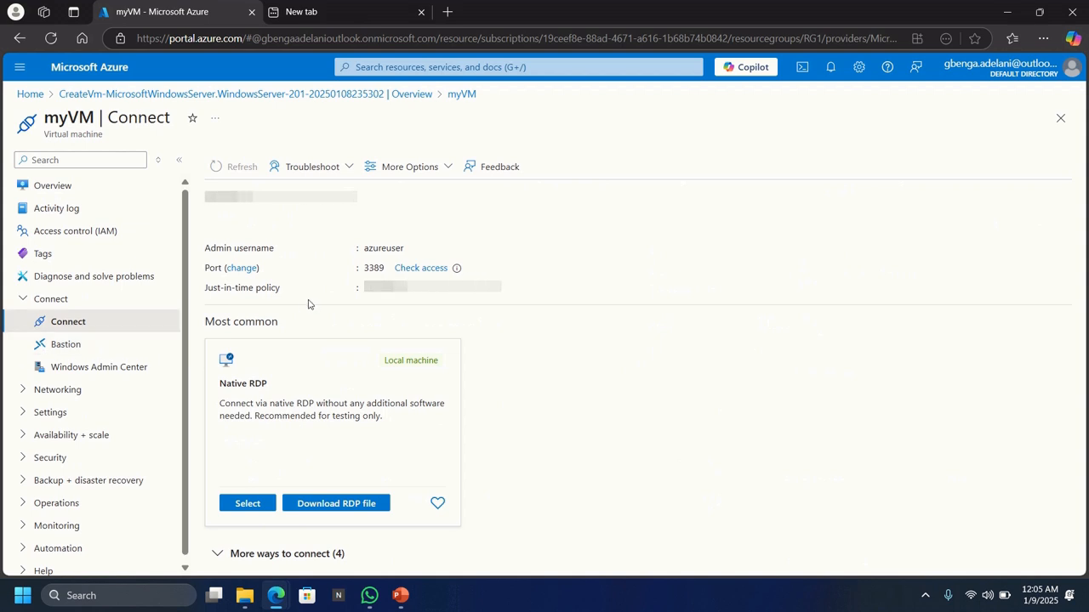
mouse_move(267, 224)
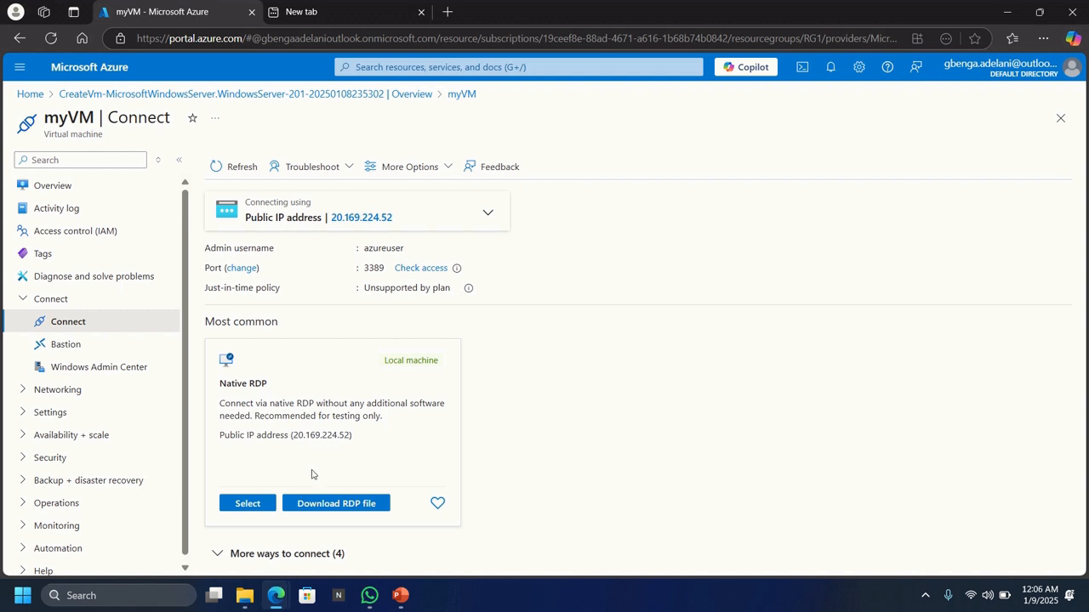
left_click(316, 505)
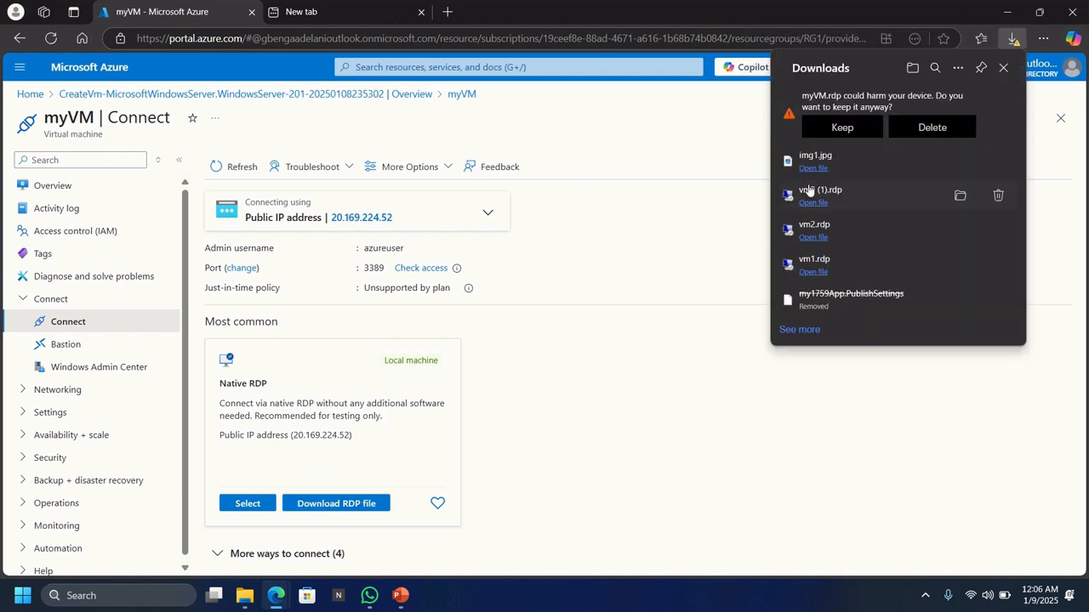
left_click(840, 127)
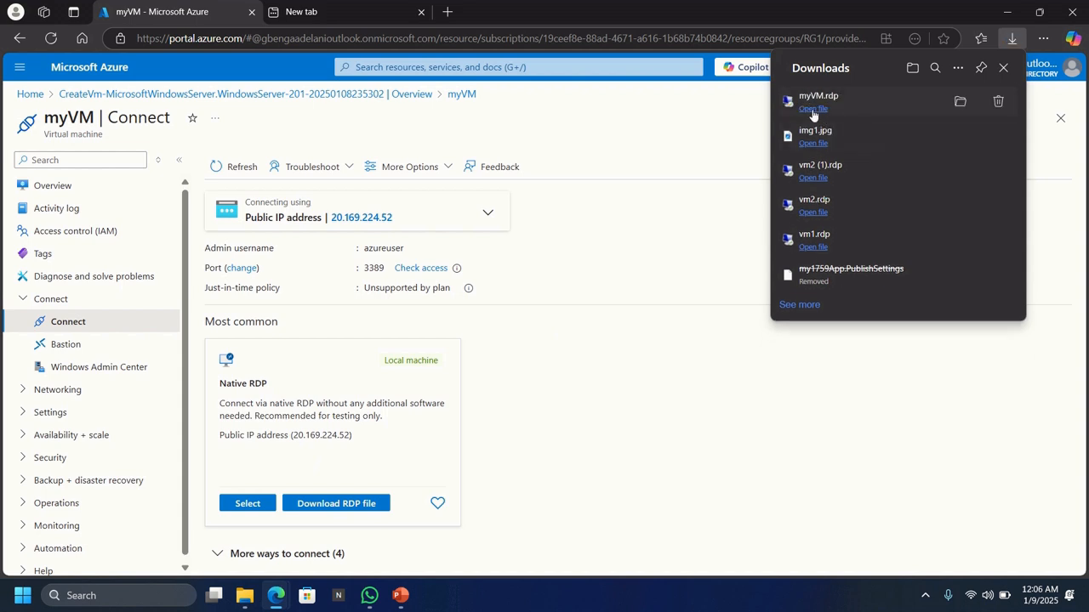
left_click(812, 109)
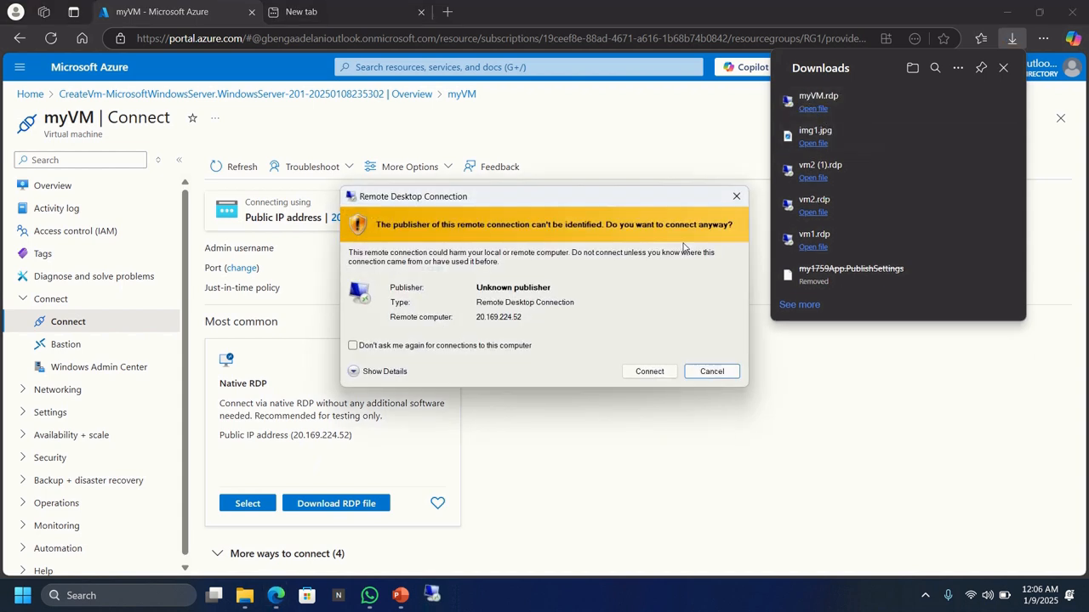
- Connect to myVM over Remote Desktop with the account password despite the publisher and certificate warnings, and decline network discovery
left_click(651, 372)
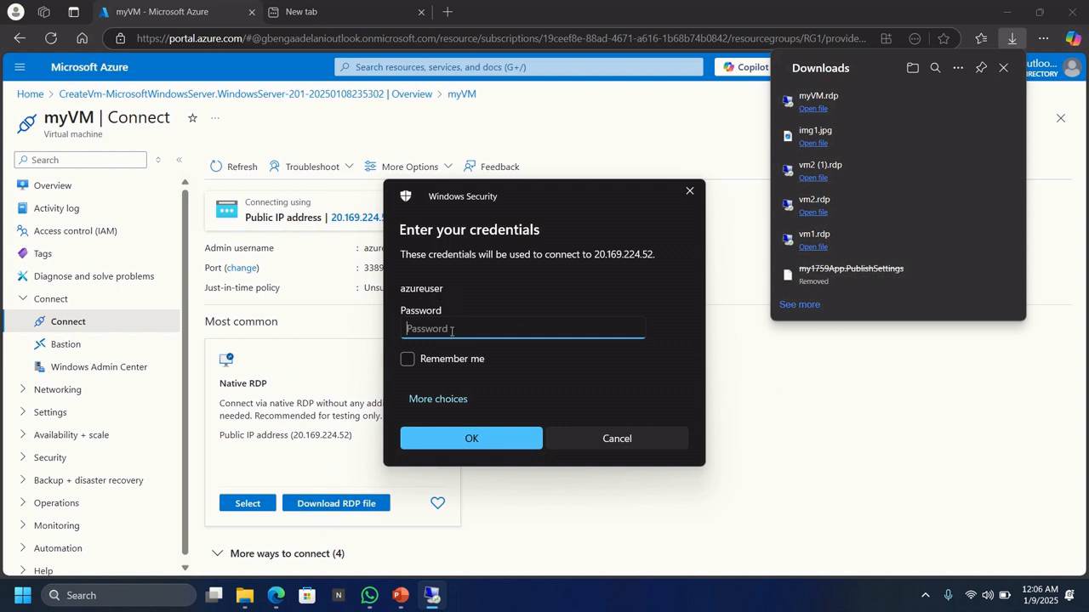
type("************")
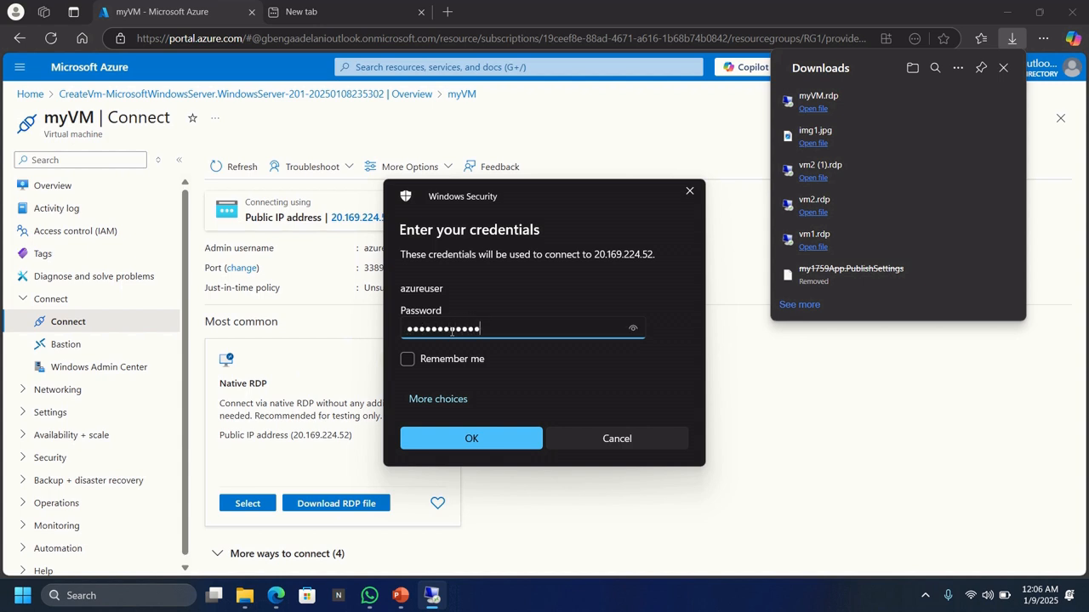
left_click(468, 437)
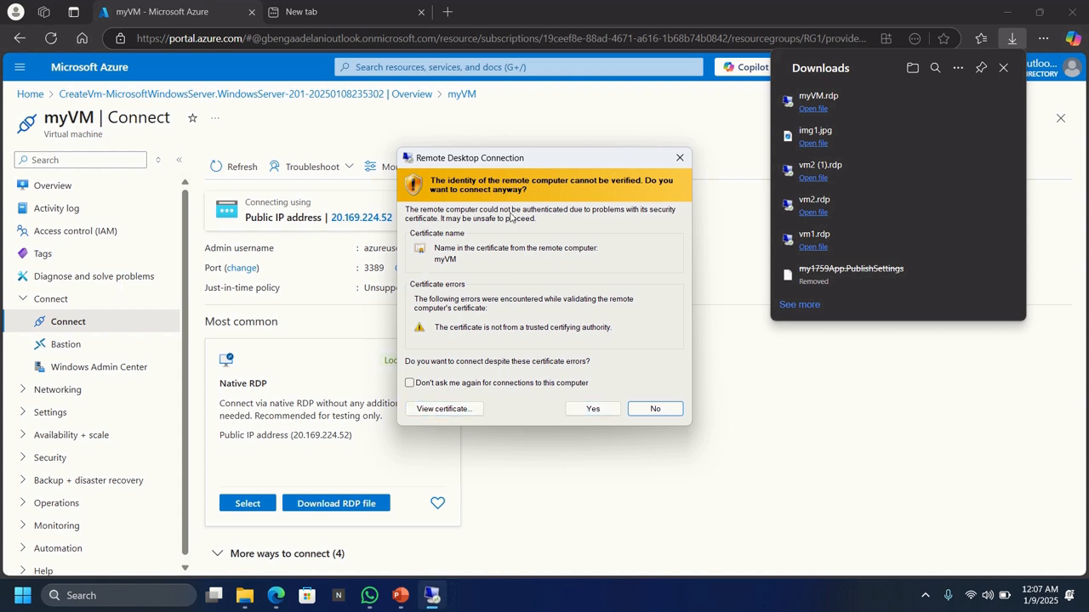
left_click(593, 409)
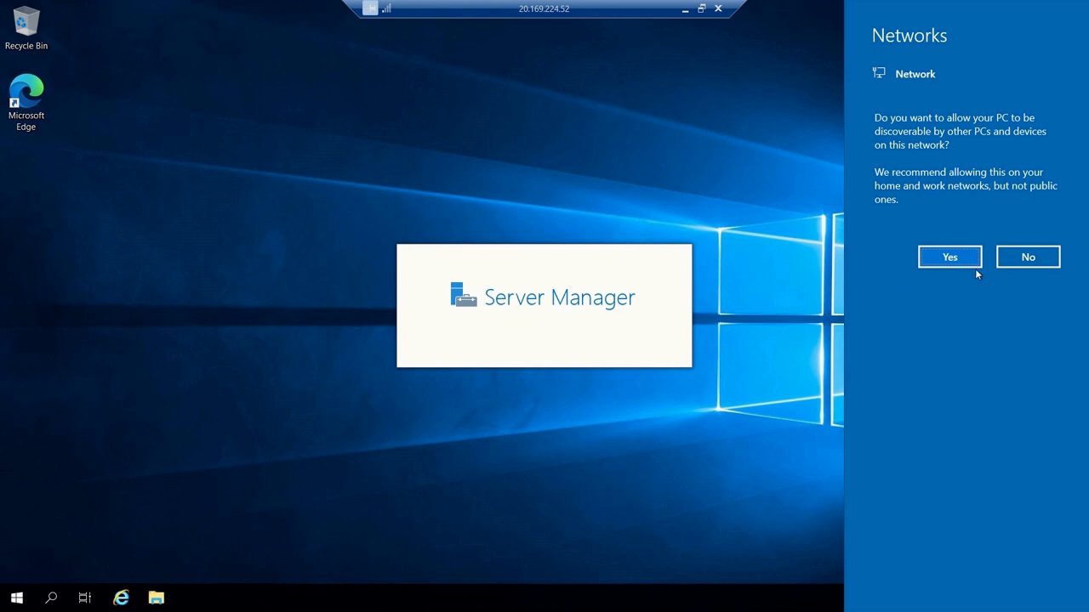
left_click(1026, 258)
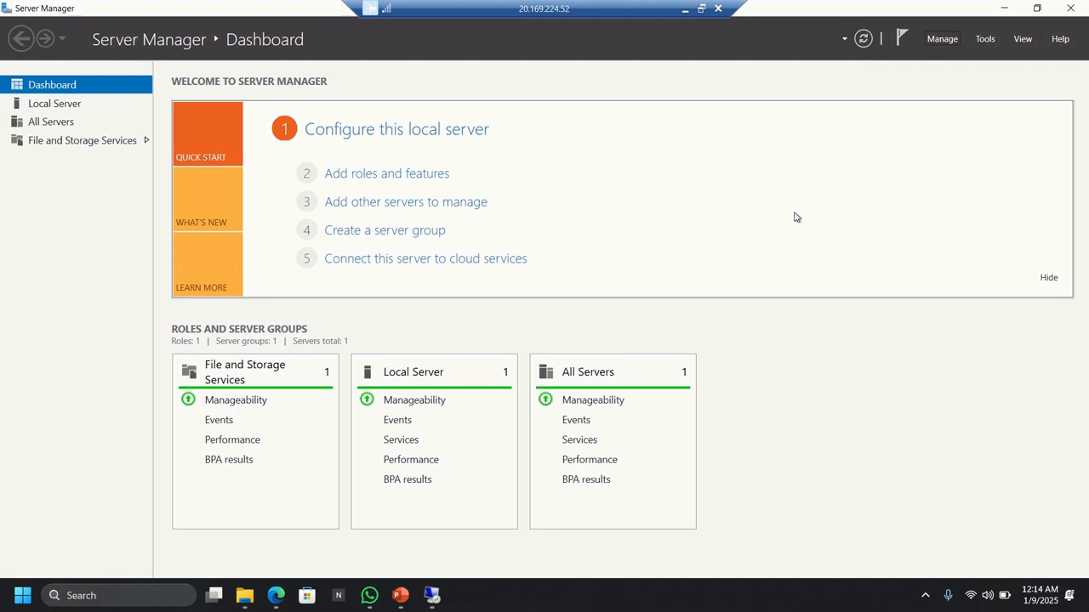
left_click(941, 40)
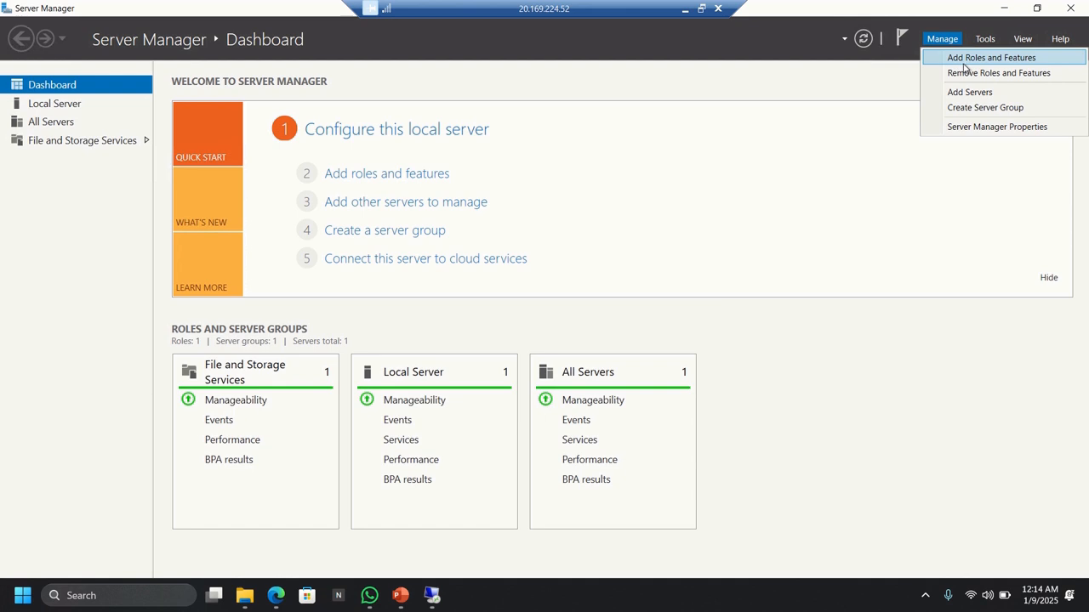
left_click(833, 176)
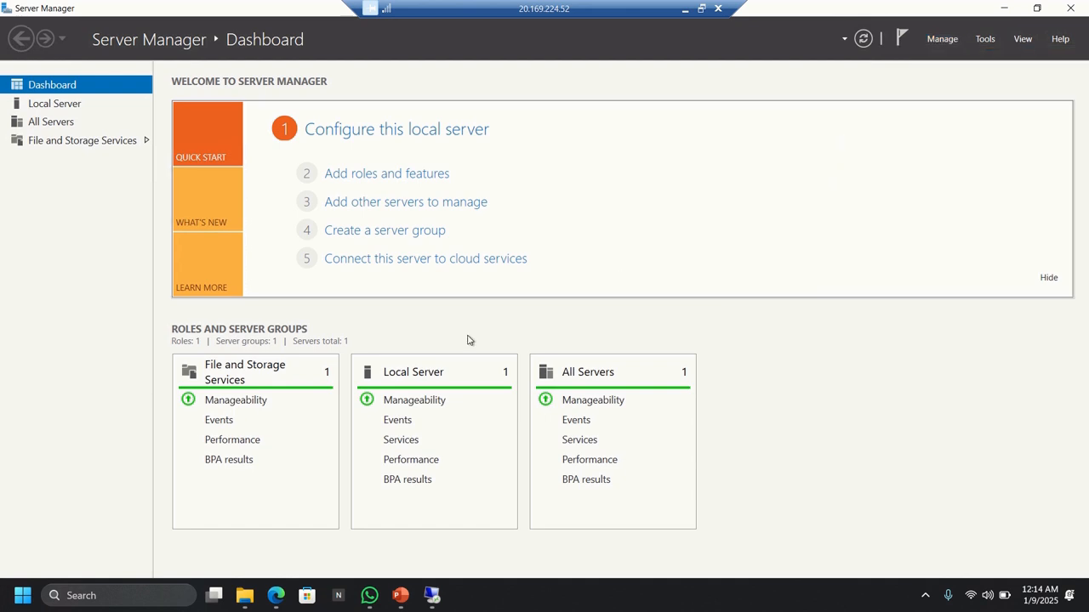
- Search for Windows PowerShell on the virtual machine and run it as administrator
left_click(16, 601)
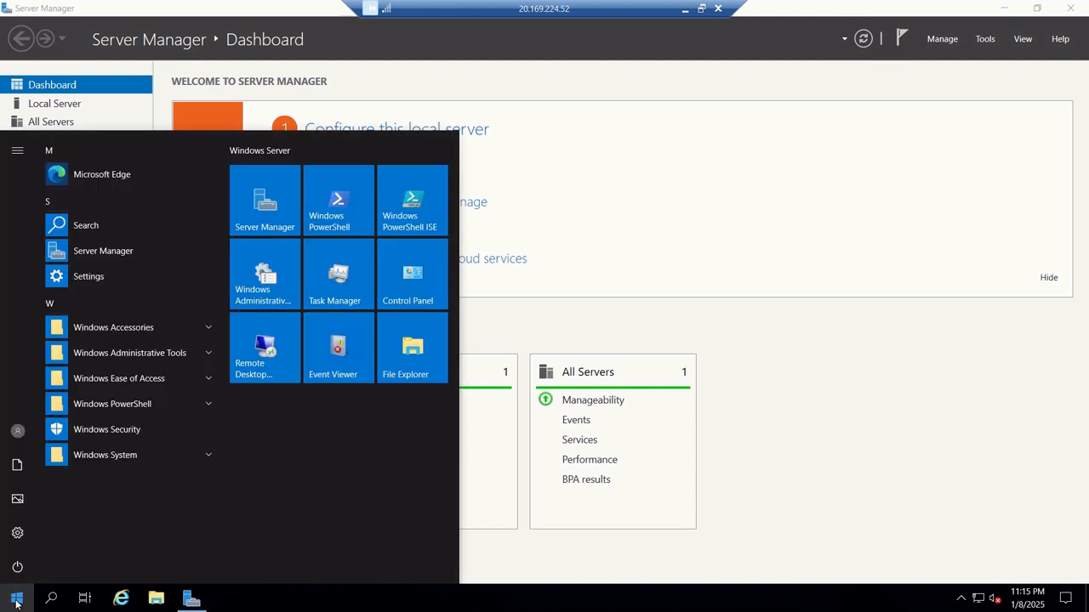
type("power")
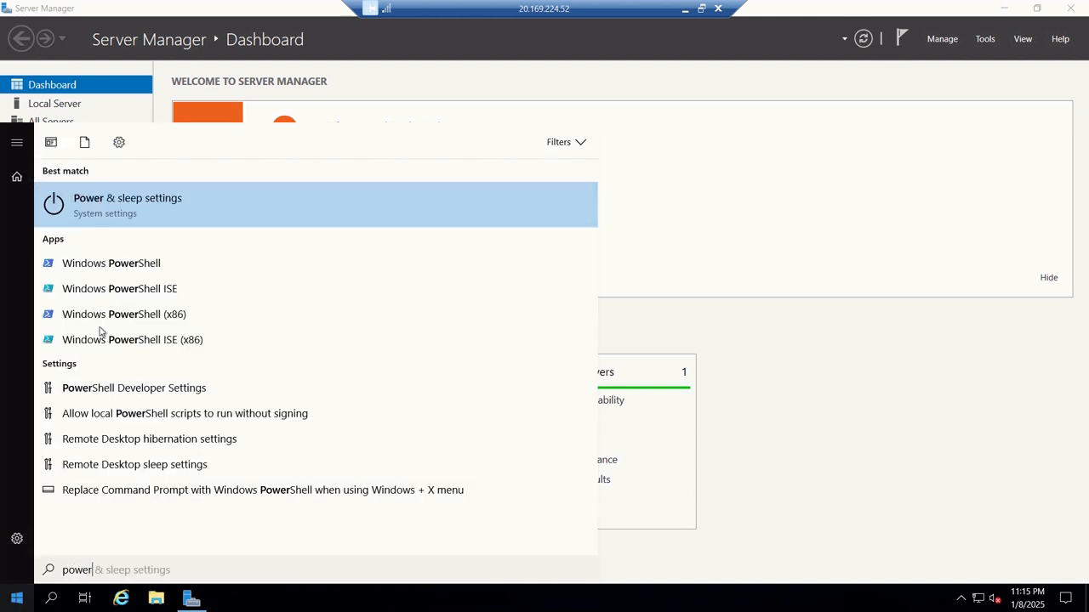
right_click(129, 268)
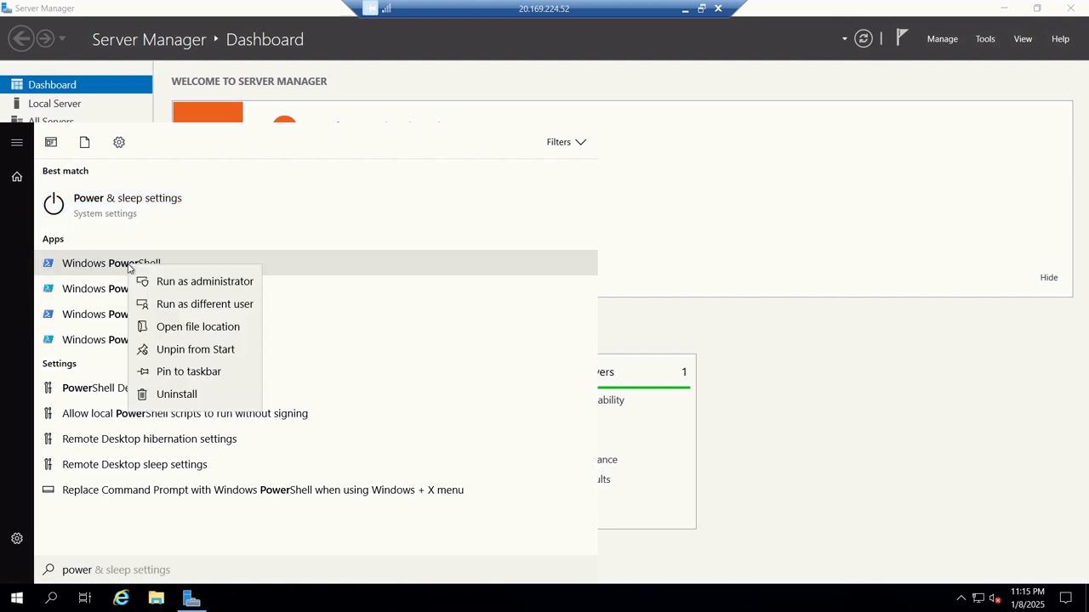
left_click(171, 285)
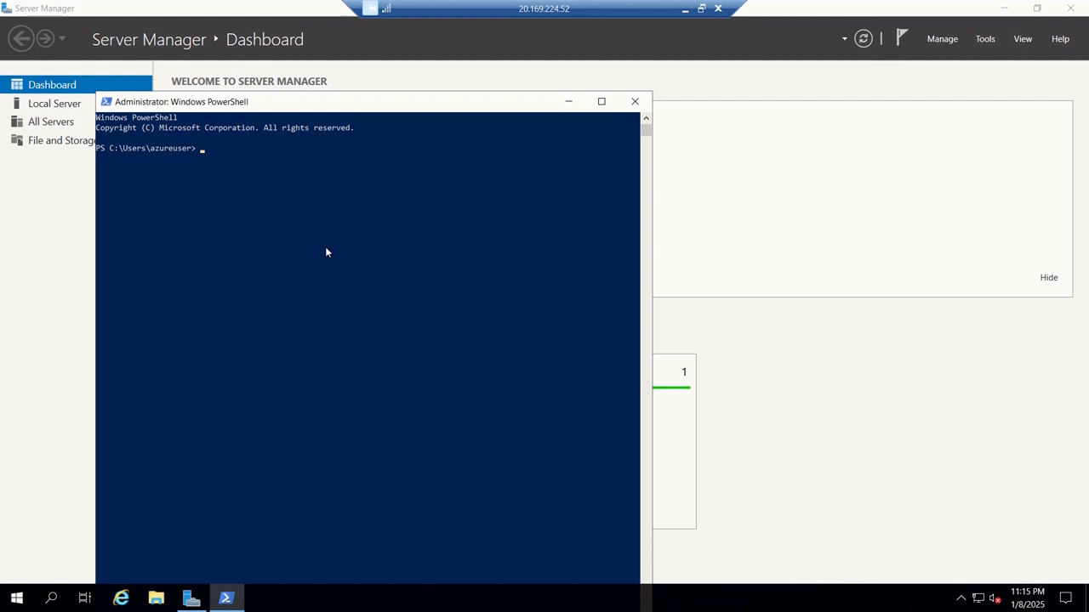
- Install the IIS web server role in PowerShell with Install-WindowsFeature -name Web-Server -IncludeManagementTools
type("Install-WindowsFeati")
type("re")
key("BackSpace")
key("BackSpace")
key("BackSpace")
type("ure -name Web-")
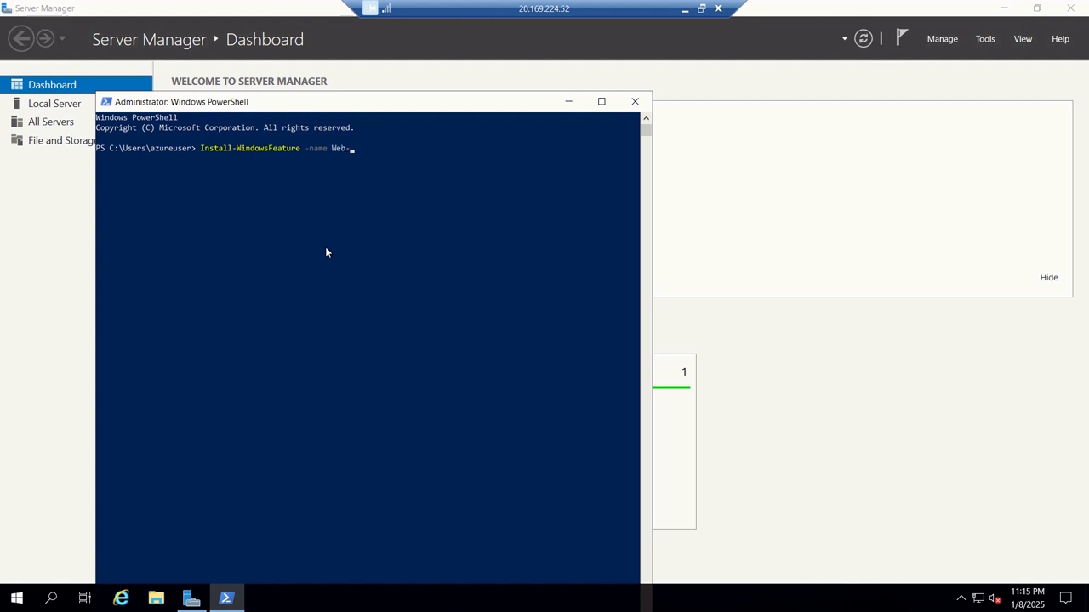
type("Srver")
key("BackSpace")
key("BackSpace")
key("BackSpace")
key("BackSpace")
type("erver -IncludeManagementTools")
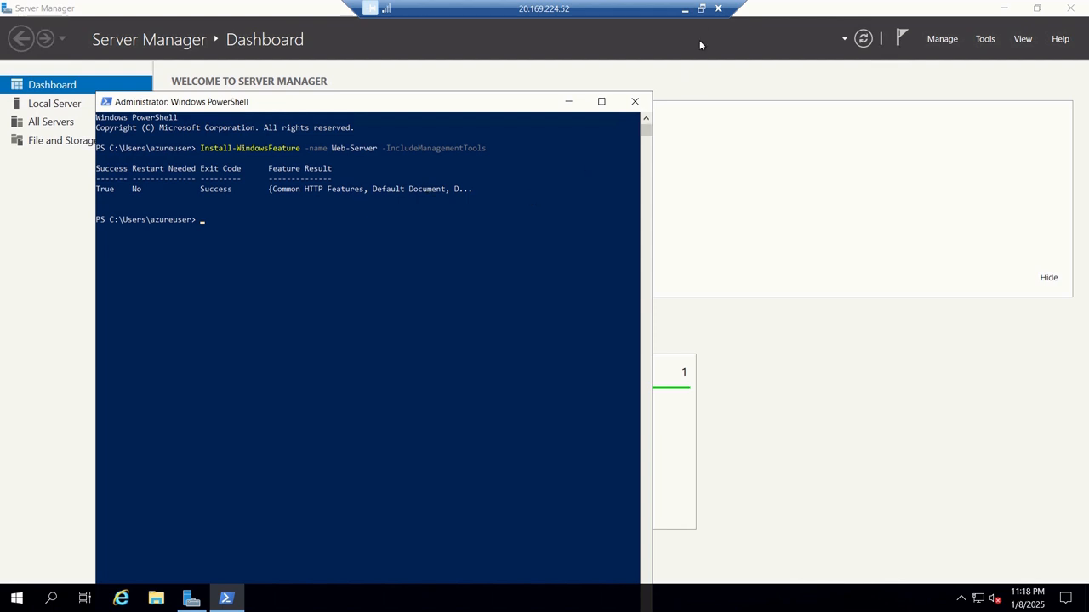
- Minimize the remote session and copy myVM's public IP address from its Connect page in the Azure portal
left_click(701, 11)
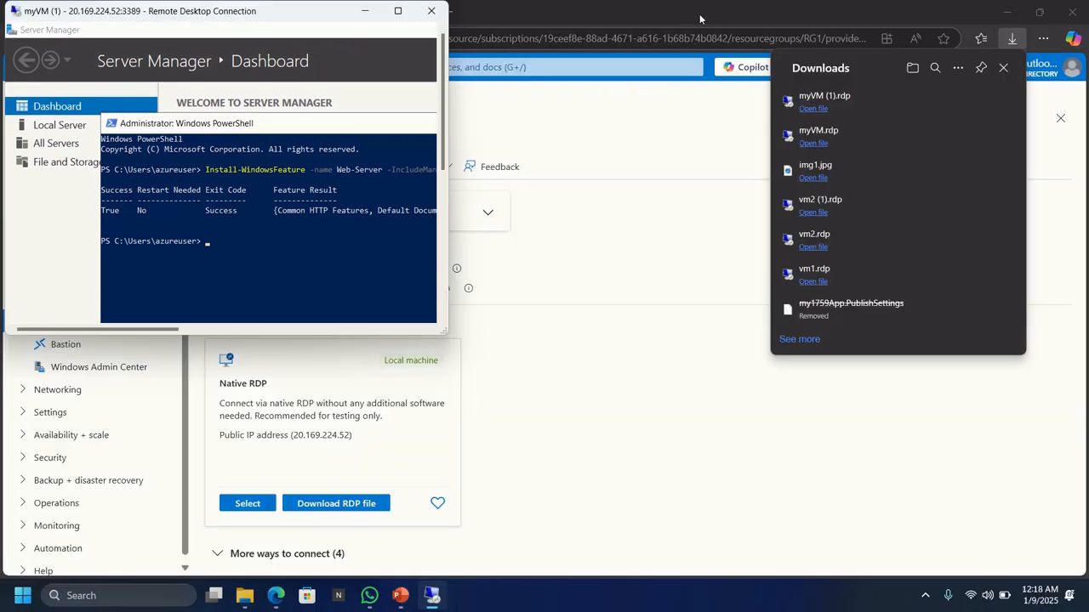
left_click(366, 11)
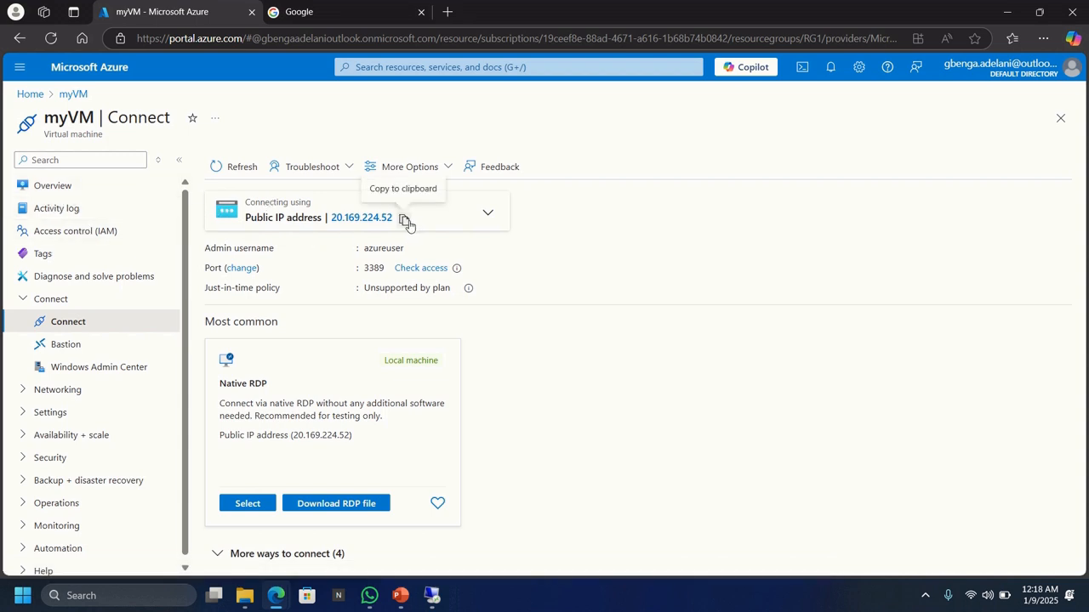
left_click(405, 221)
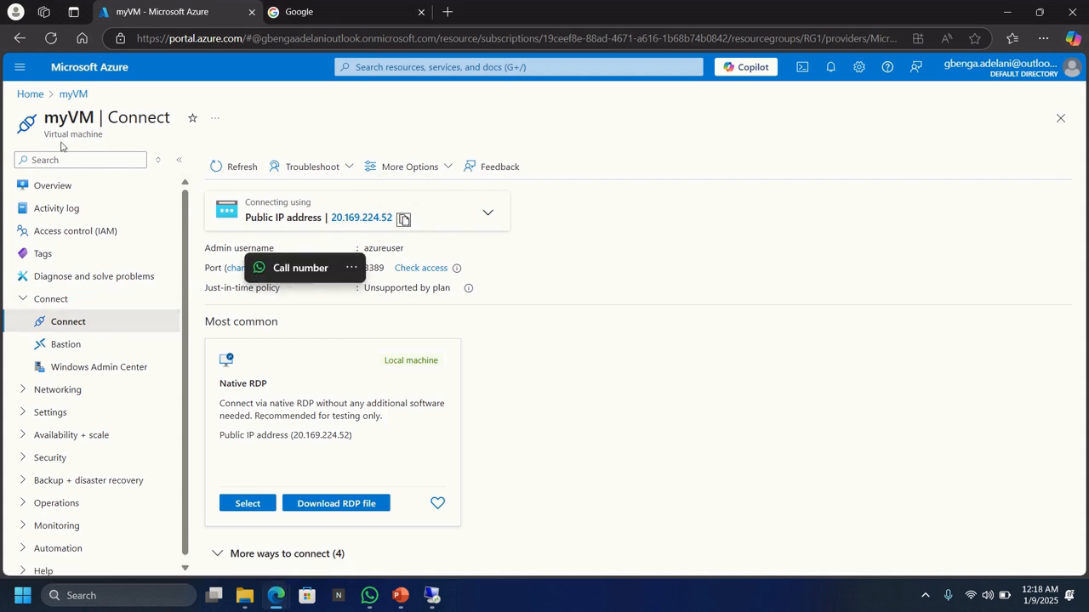
- Browse to the copied public IP address 20.169.224.52 in the Google browser tab
left_click(387, 9)
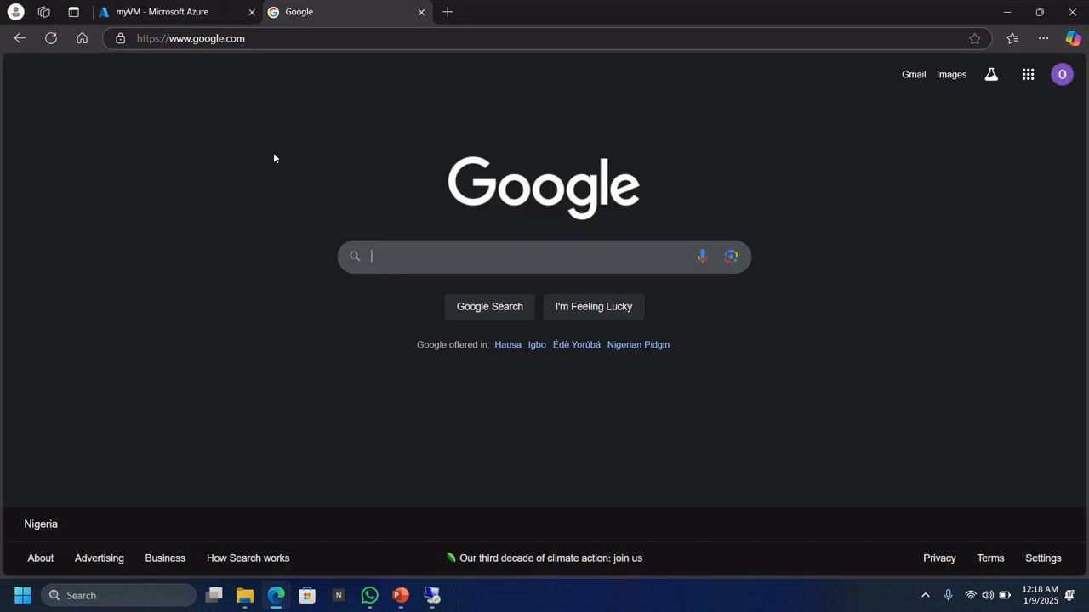
left_click(304, 38)
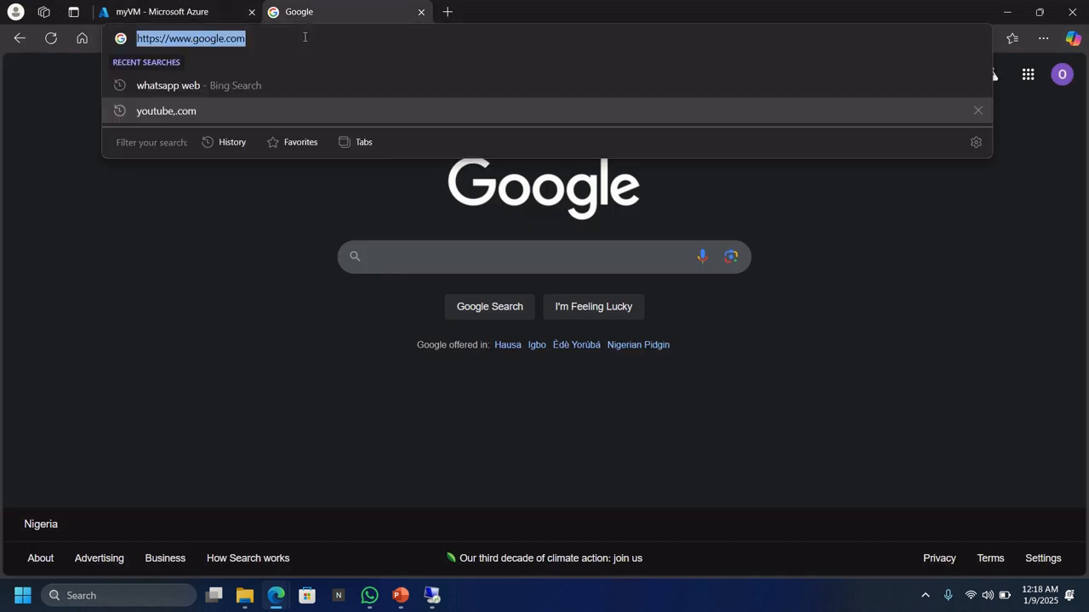
key("ctrl+v")
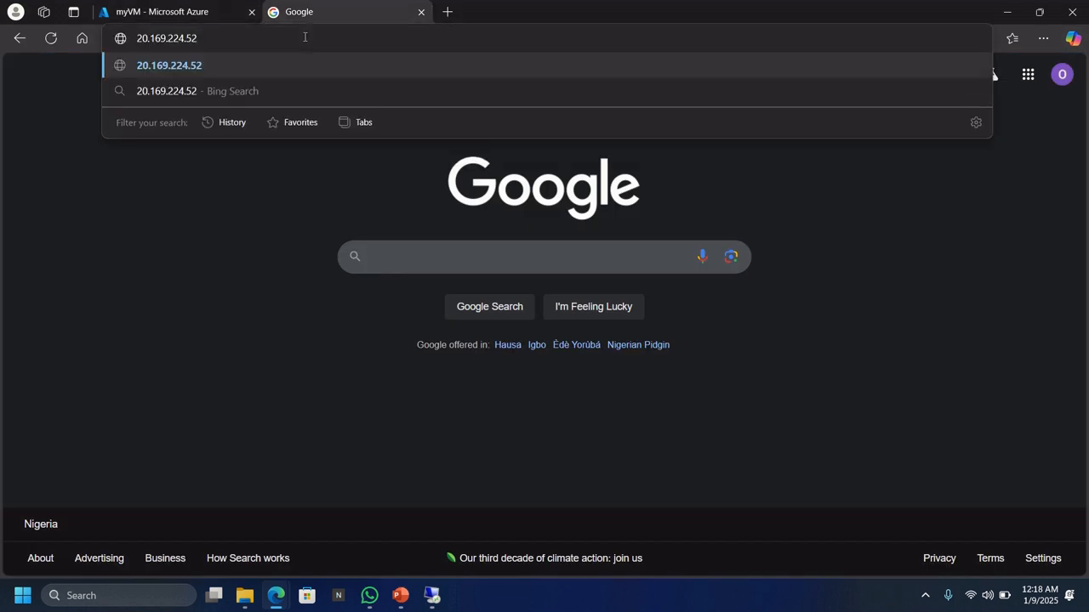
key("Return")
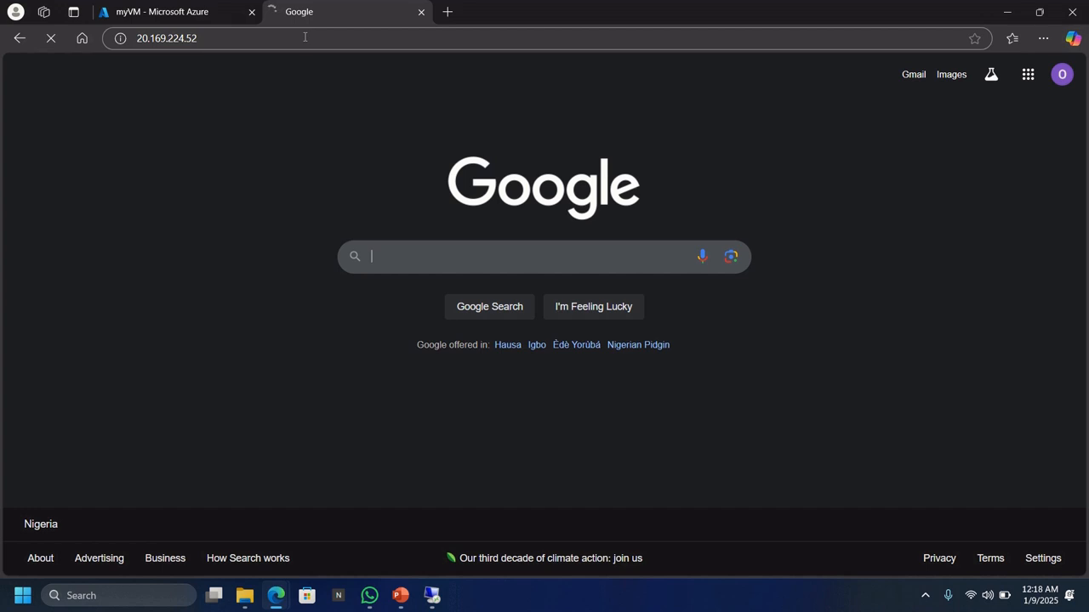